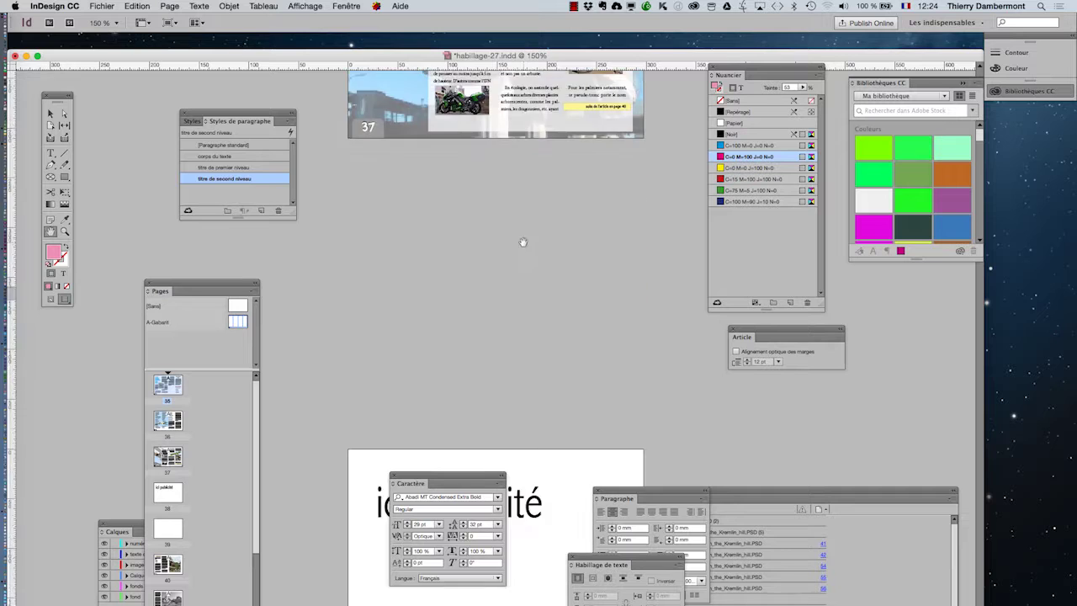
Close the paragraph styles, swatches and Article panels covering page 40 and move the Pages panel clear of the page.
{"action": "scroll", "coordinate": [524, 241], "scroll_direction": "down", "scroll_amount": 15}
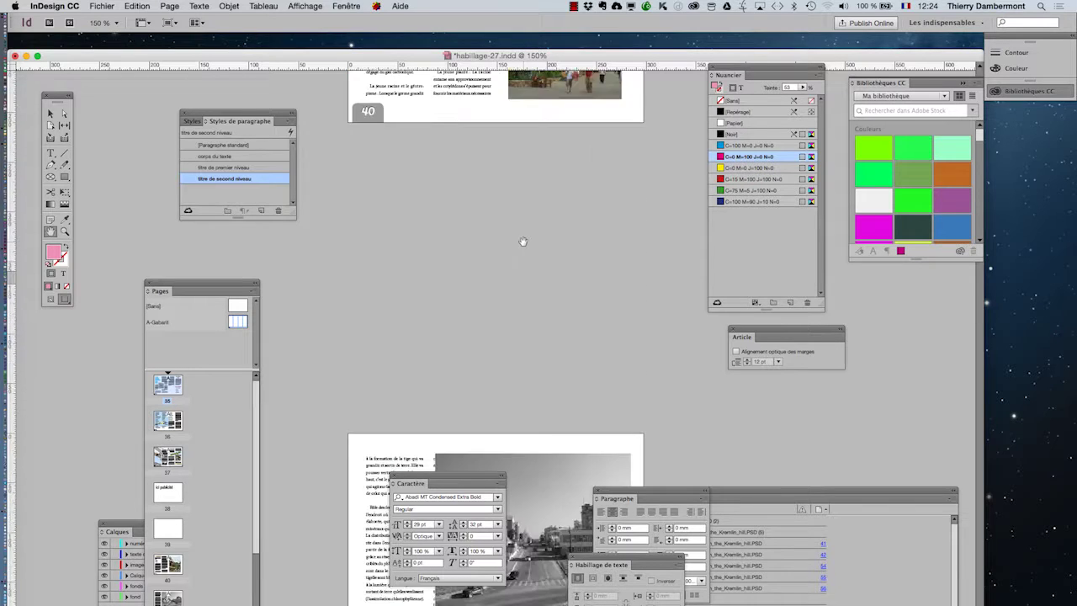
{"action": "scroll", "coordinate": [523, 241], "scroll_direction": "up", "scroll_amount": 6}
{"action": "key", "text": "super+equal"}
{"action": "key", "text": "super+equal"}
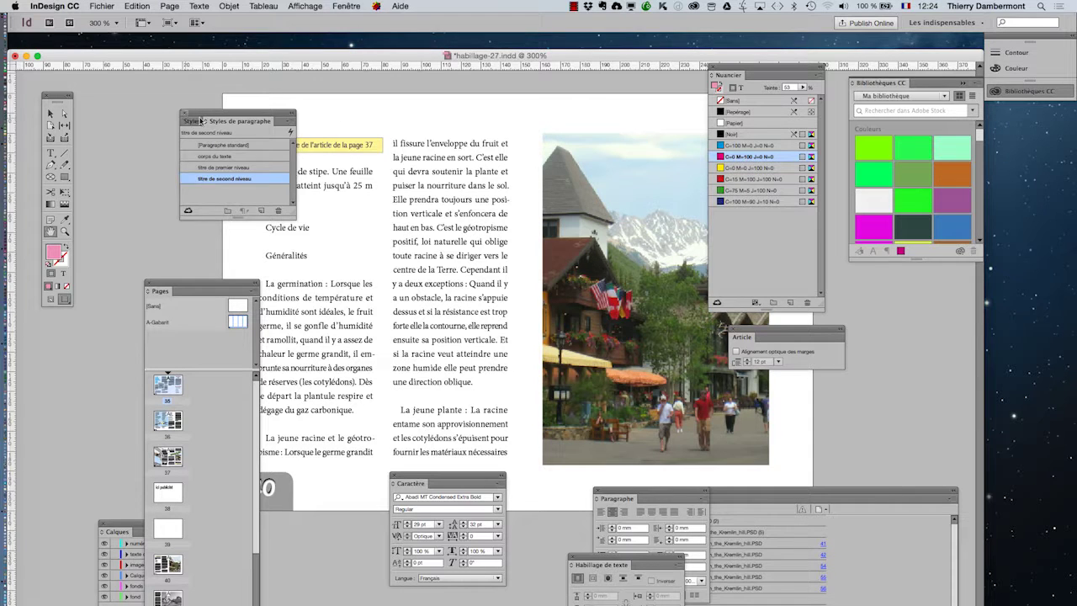
{"action": "left_click", "coordinate": [184, 113]}
{"action": "left_click", "coordinate": [712, 69]}
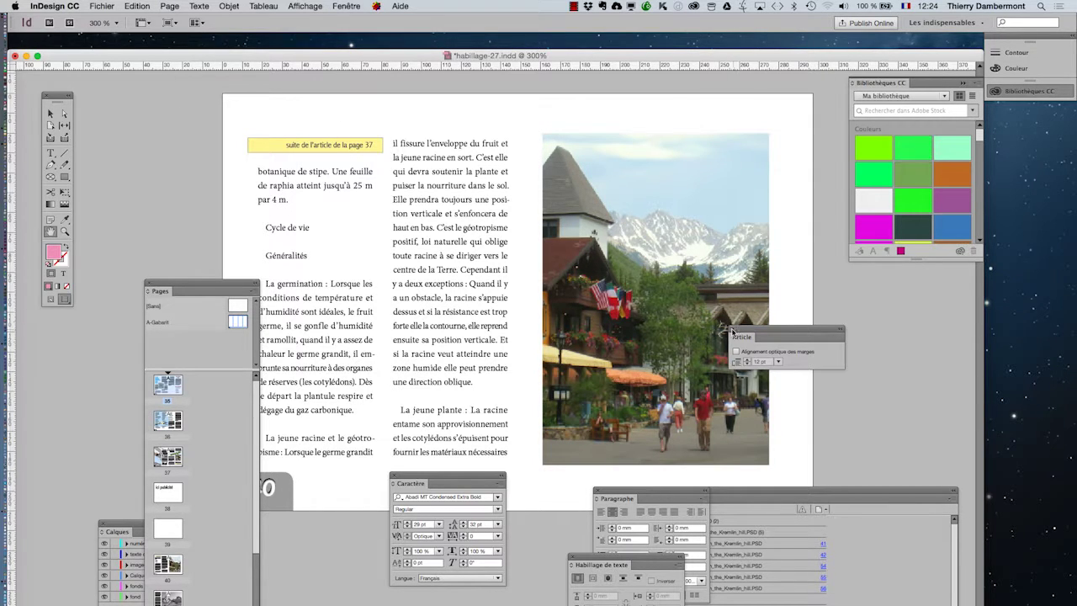
{"action": "left_click", "coordinate": [732, 329]}
{"action": "left_click_drag", "start_coordinate": [160, 287], "coordinate": [99, 178]}
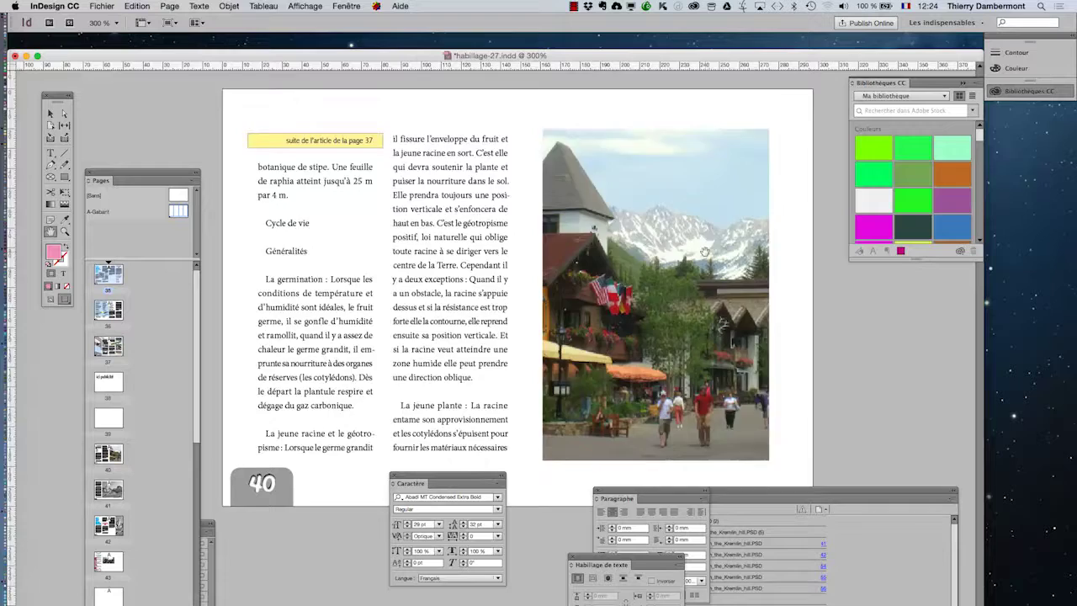
Look through the document's pages, from page 40 to the picture pages at the end, at an overview magnification.
{"action": "scroll", "coordinate": [710, 261], "scroll_direction": "down", "scroll_amount": 5}
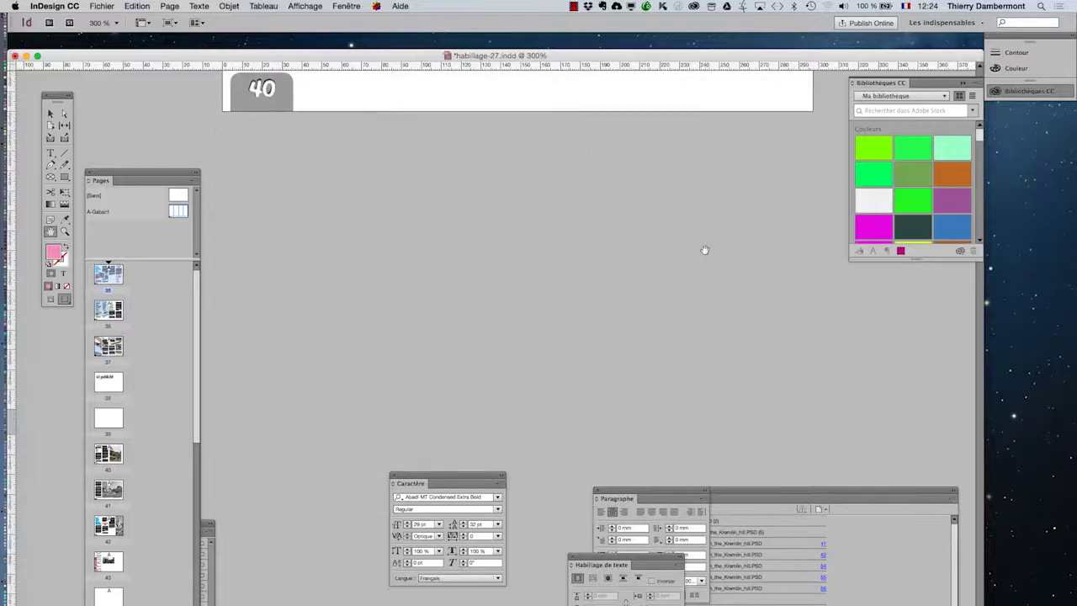
{"action": "scroll", "coordinate": [705, 250], "scroll_direction": "down", "scroll_amount": 10}
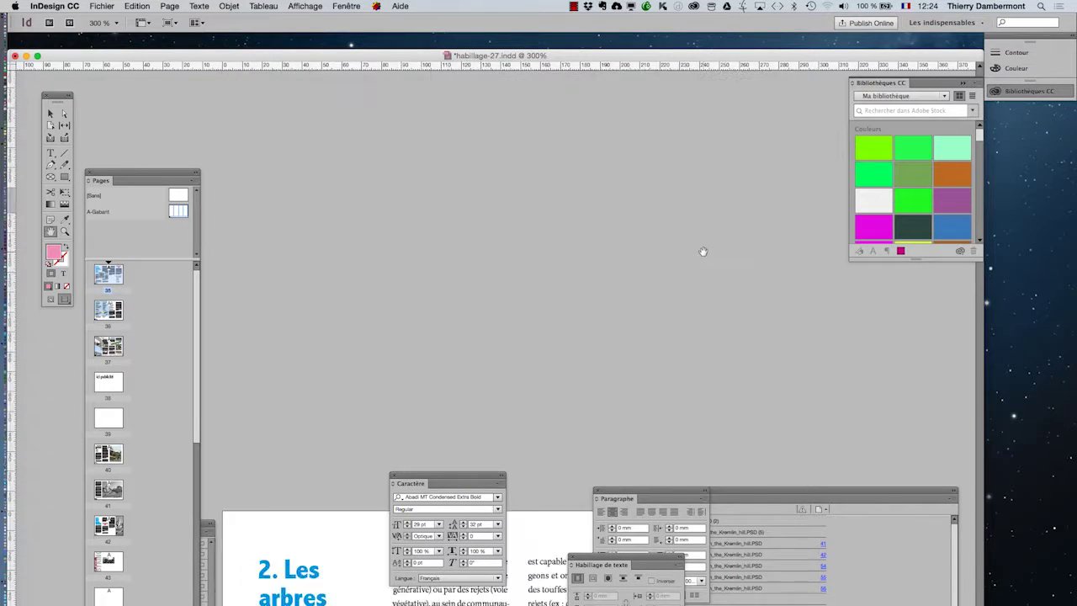
{"action": "scroll", "coordinate": [703, 250], "scroll_direction": "down", "scroll_amount": 15}
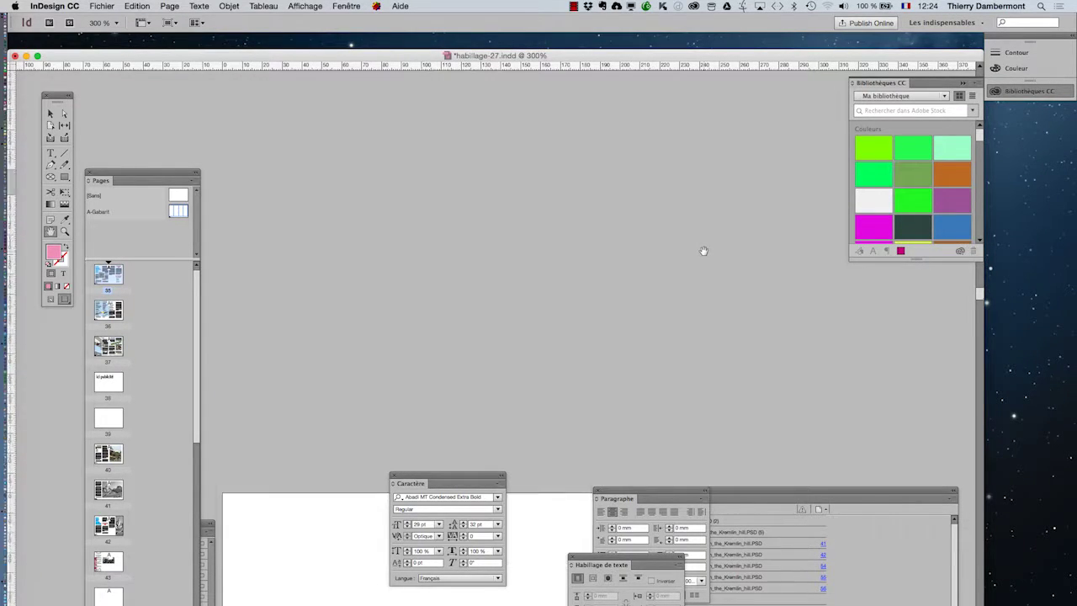
{"action": "scroll", "coordinate": [703, 251], "scroll_direction": "down", "scroll_amount": 15}
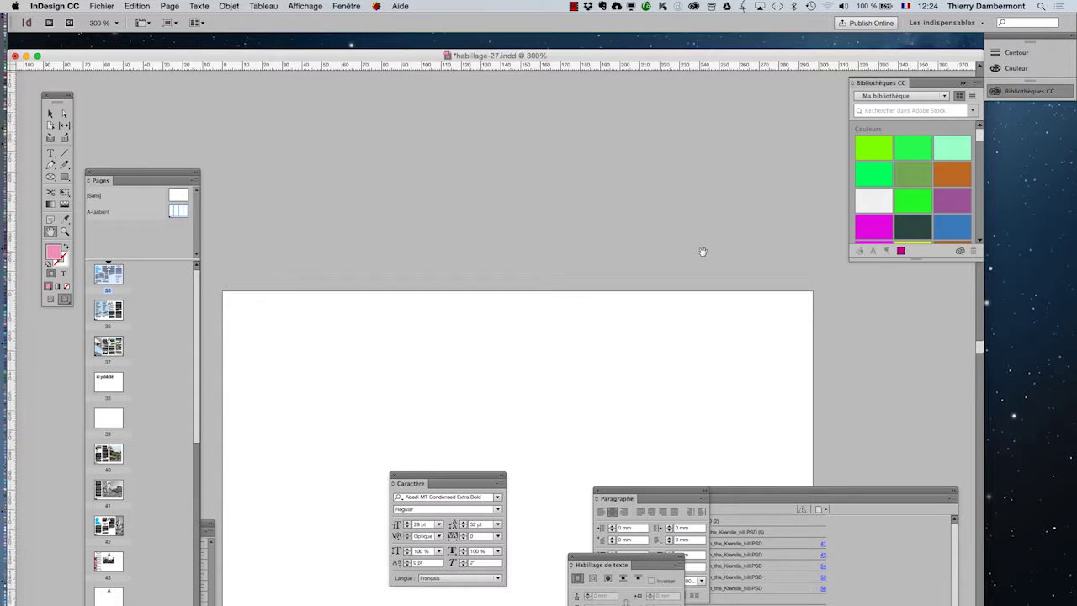
{"action": "scroll", "coordinate": [702, 251], "scroll_direction": "down", "scroll_amount": 5}
{"action": "key", "text": "super+minus"}
{"action": "key", "text": "super+minus"}
{"action": "key", "text": "super+minus"}
{"action": "key", "text": "super+minus"}
{"action": "key", "text": "super+minus"}
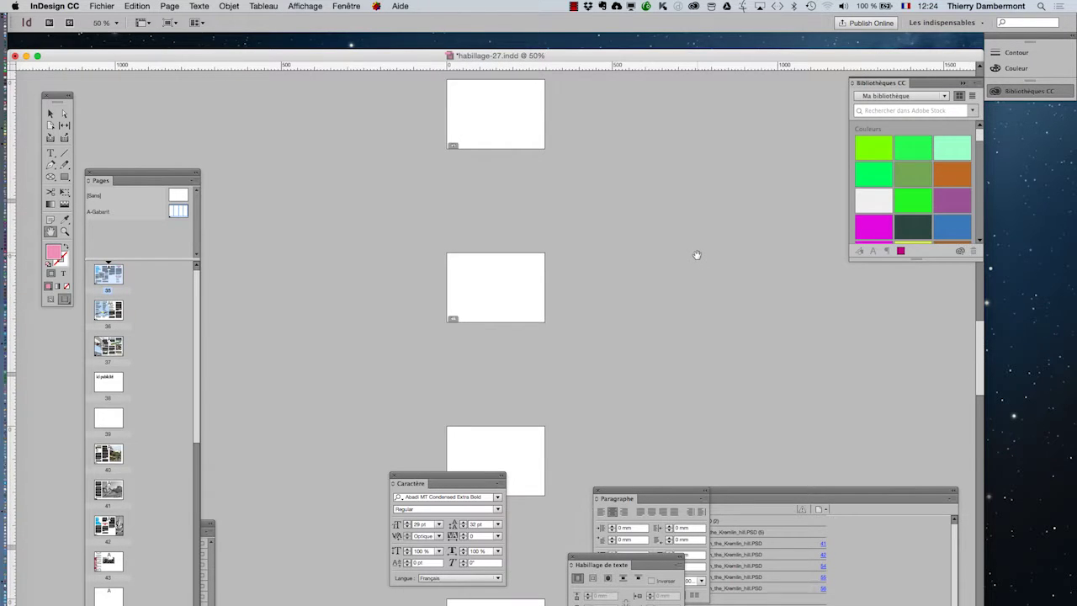
{"action": "scroll", "coordinate": [697, 255], "scroll_direction": "up", "scroll_amount": 2}
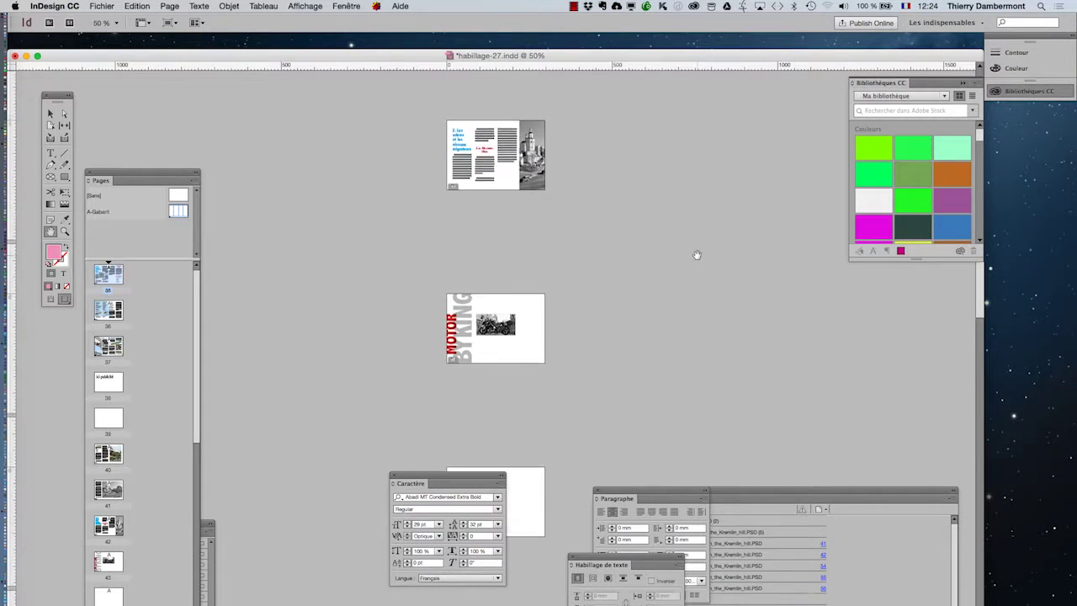
{"action": "scroll", "coordinate": [697, 255], "scroll_direction": "down", "scroll_amount": 10}
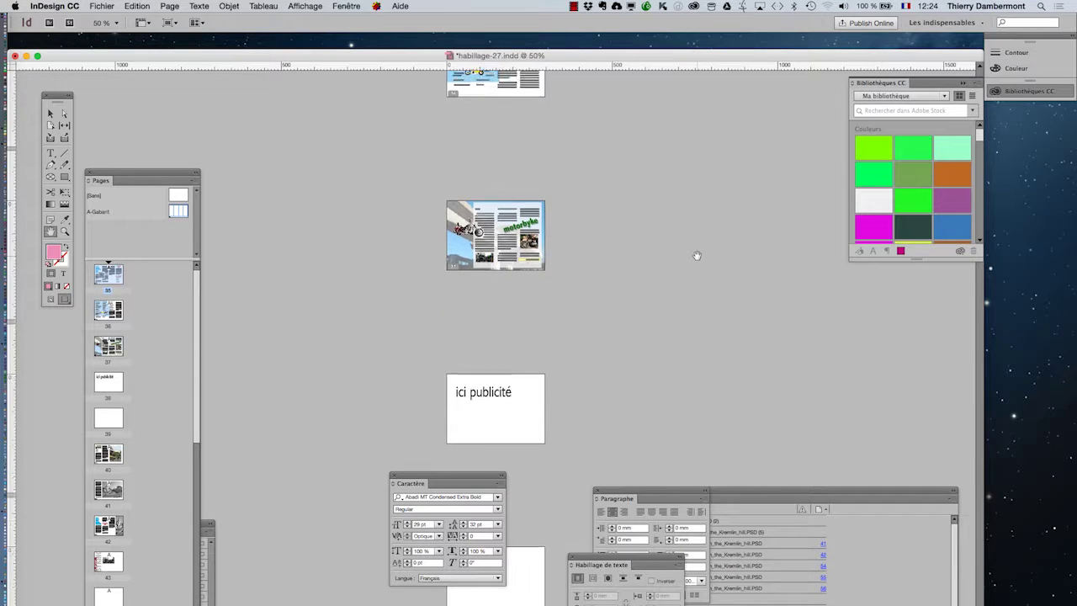
{"action": "scroll", "coordinate": [697, 255], "scroll_direction": "down", "scroll_amount": 20}
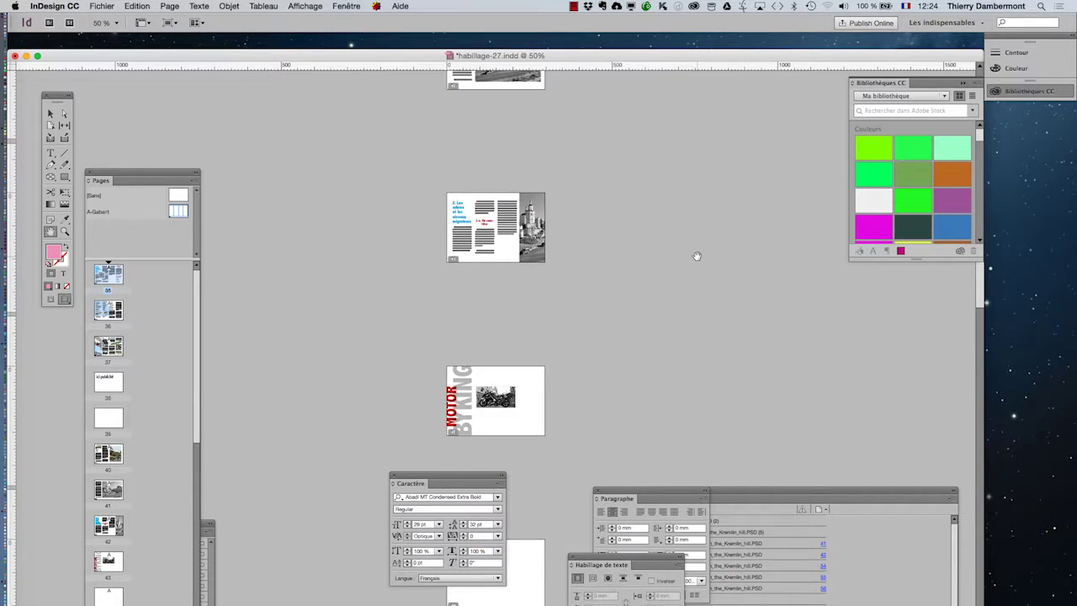
{"action": "scroll", "coordinate": [697, 255], "scroll_direction": "down", "scroll_amount": 7}
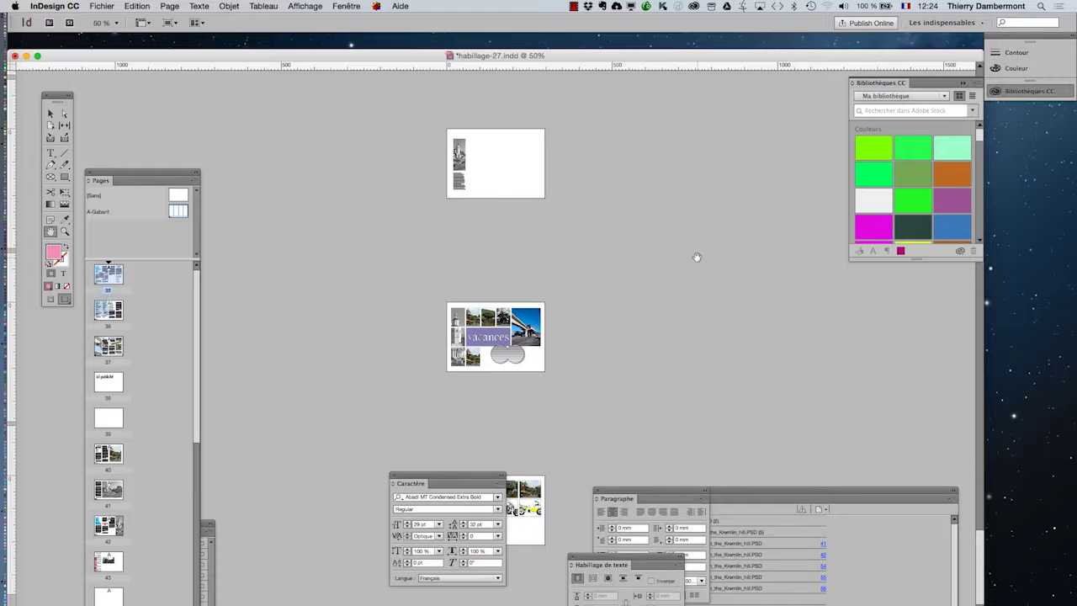
{"action": "scroll", "coordinate": [515, 347], "scroll_direction": "up", "scroll_amount": 5}
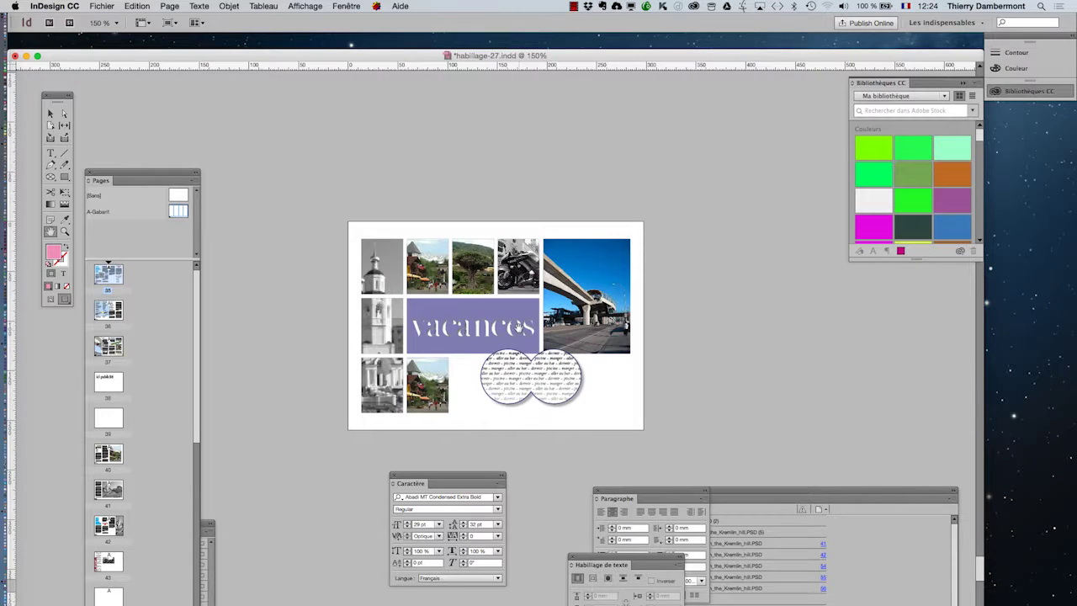
Examine the "vacances" collage page and the images in the eight-photo grid page up close.
{"action": "scroll", "coordinate": [517, 326], "scroll_direction": "up", "scroll_amount": 6}
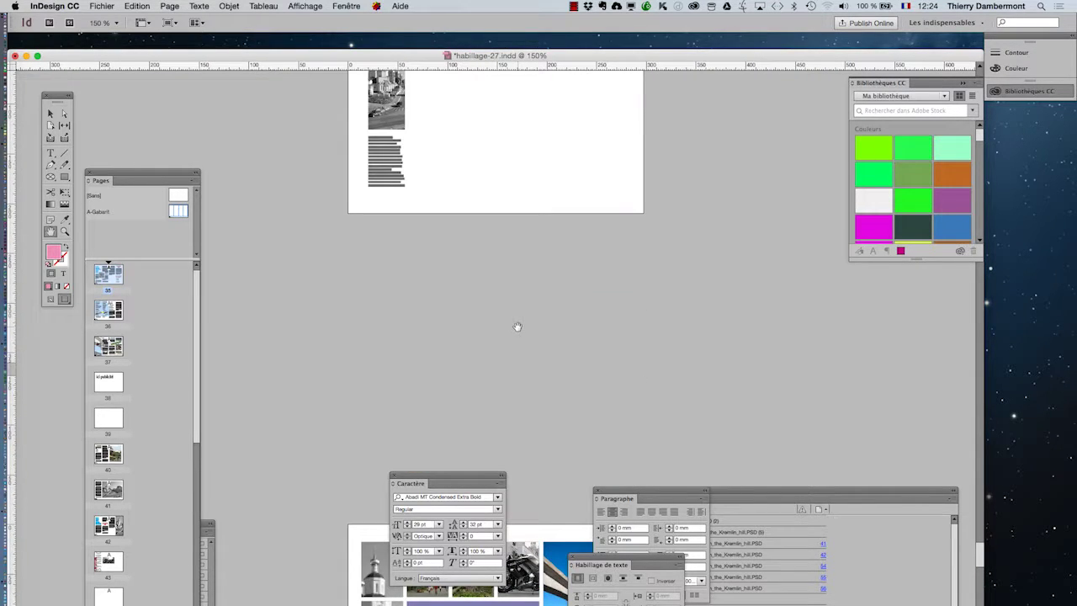
{"action": "scroll", "coordinate": [517, 326], "scroll_direction": "down", "scroll_amount": 1}
{"action": "scroll", "coordinate": [517, 326], "scroll_direction": "down", "scroll_amount": 5}
{"action": "scroll", "coordinate": [517, 327], "scroll_direction": "down", "scroll_amount": 1}
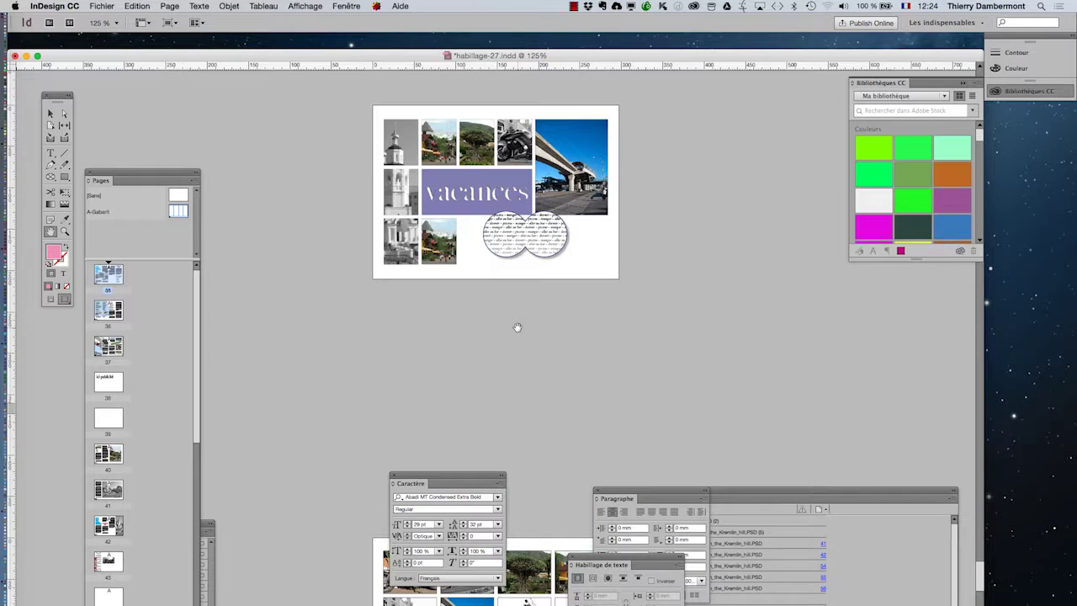
{"action": "scroll", "coordinate": [517, 326], "scroll_direction": "down", "scroll_amount": 5}
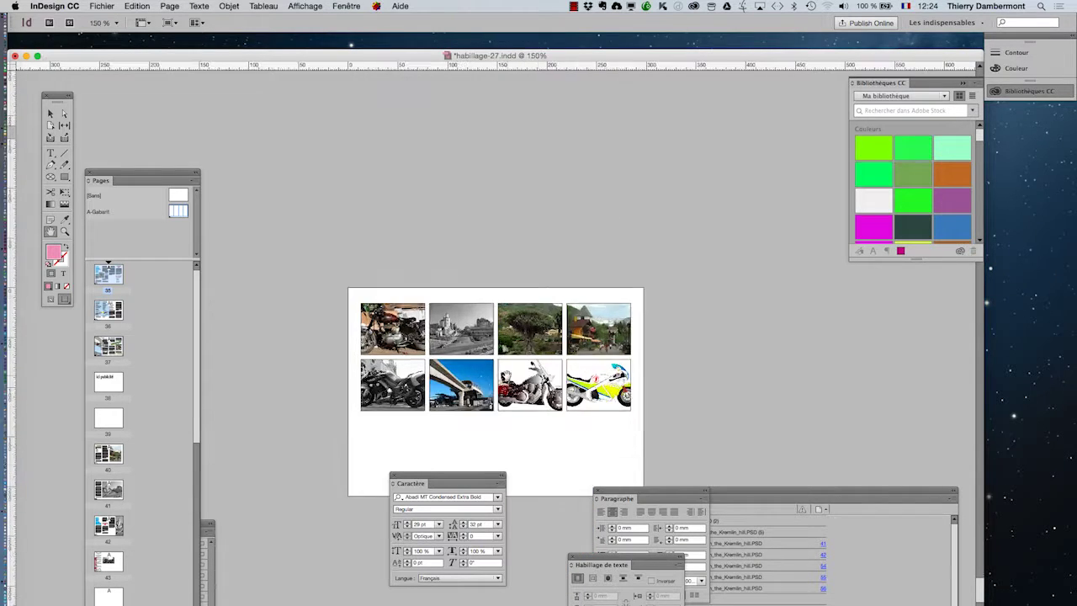
{"action": "scroll", "coordinate": [505, 371], "scroll_direction": "up", "scroll_amount": 3}
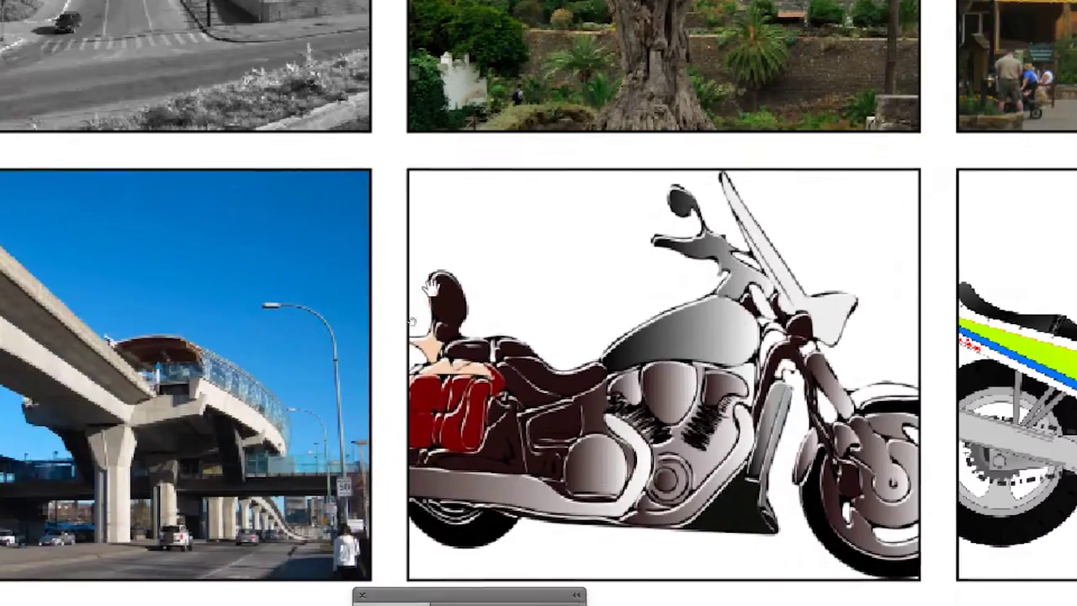
{"action": "scroll", "coordinate": [379, 229], "scroll_direction": "up", "scroll_amount": 8}
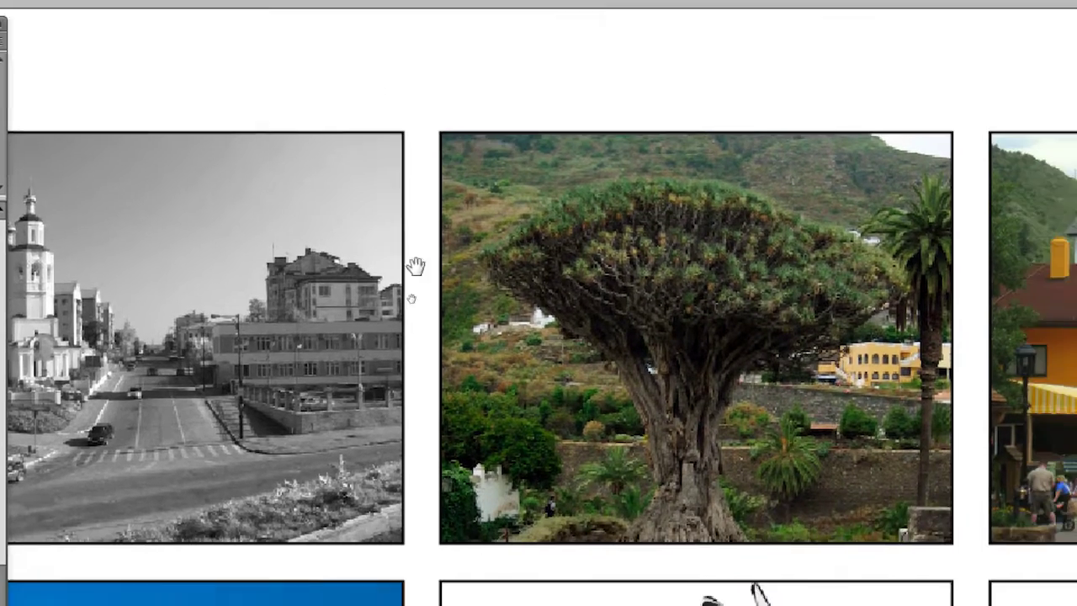
{"action": "key", "text": "super+minus"}
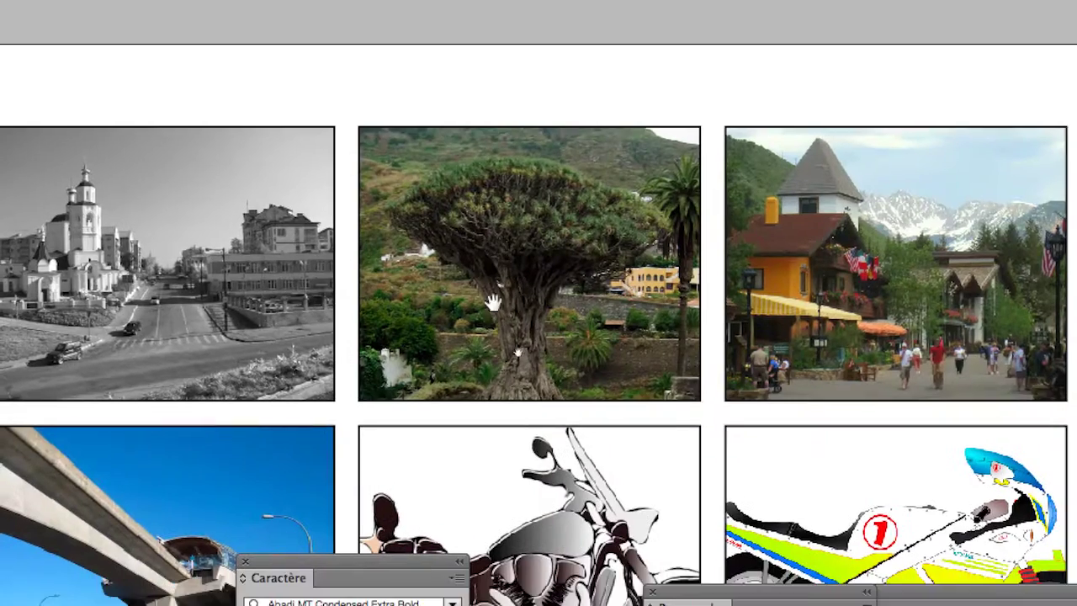
{"action": "left_click_drag", "start_coordinate": [493, 304], "coordinate": [499, 242]}
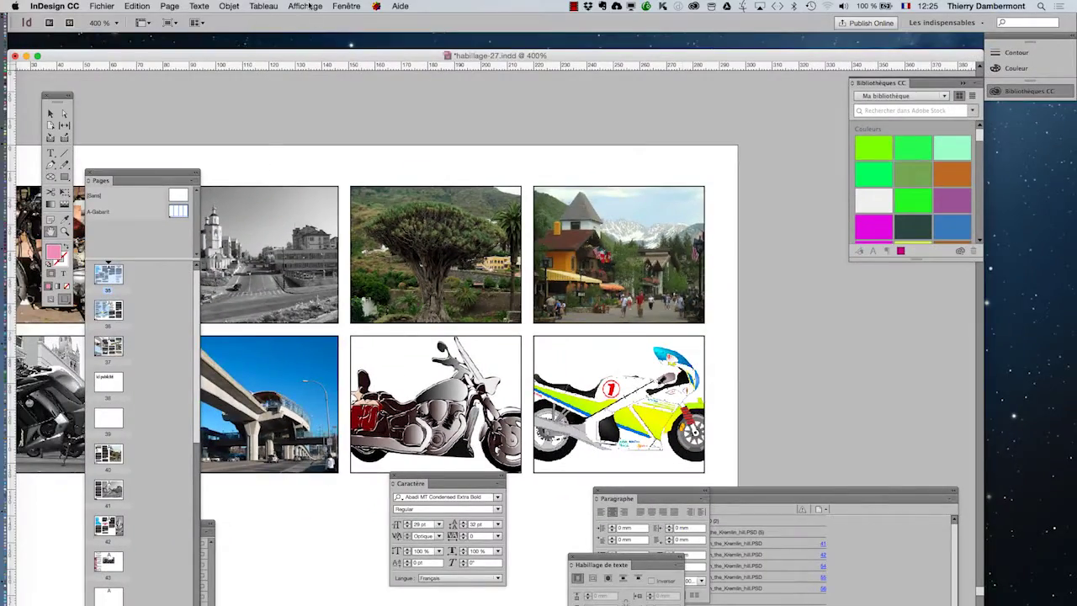
Bring up the document's layers, lock every layer except fond, and make fond the active layer.
{"action": "left_click", "coordinate": [346, 6]}
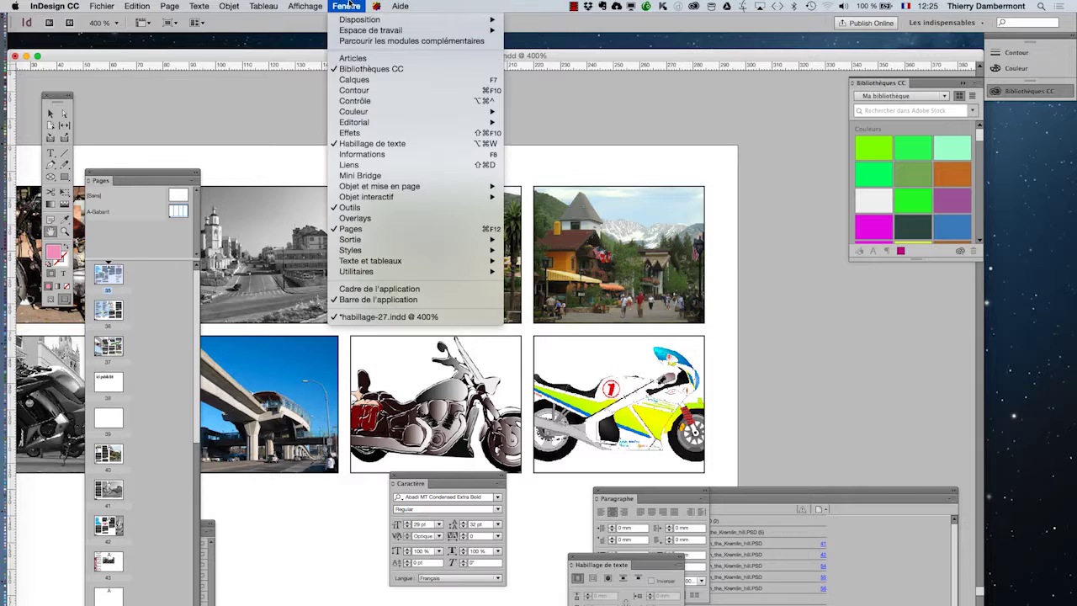
{"action": "left_click", "coordinate": [354, 80]}
{"action": "left_click_drag", "start_coordinate": [162, 531], "coordinate": [758, 80]}
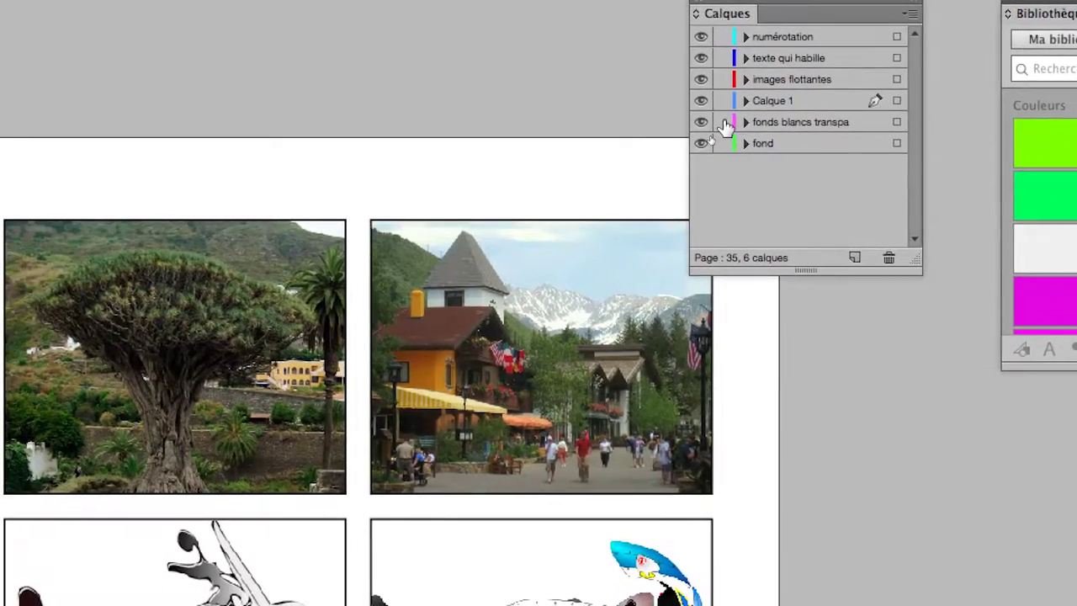
{"action": "left_click_drag", "start_coordinate": [721, 122], "coordinate": [720, 36]}
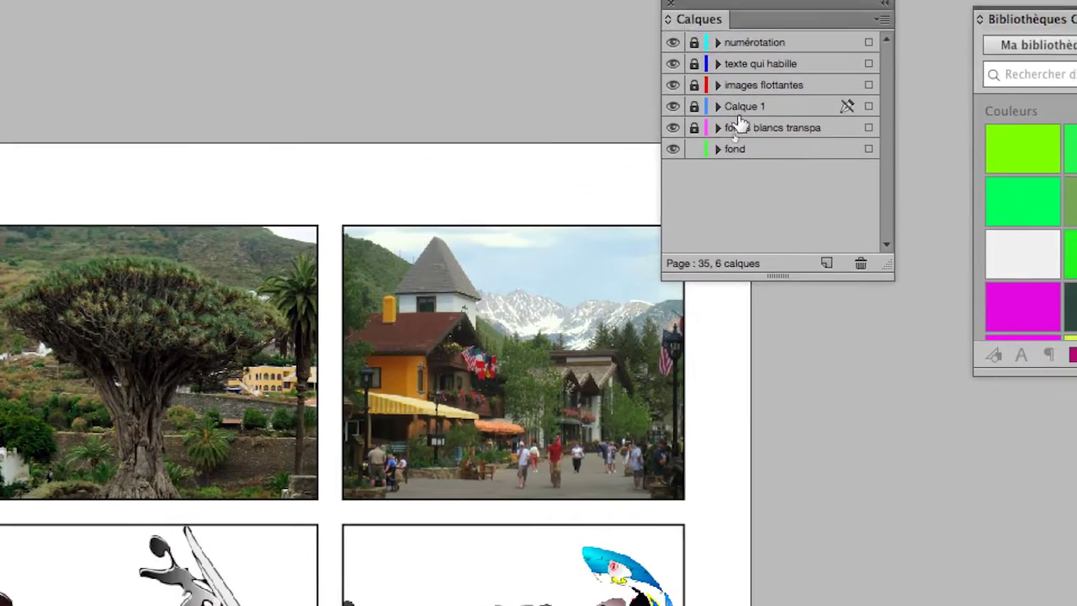
{"action": "left_click", "coordinate": [787, 144]}
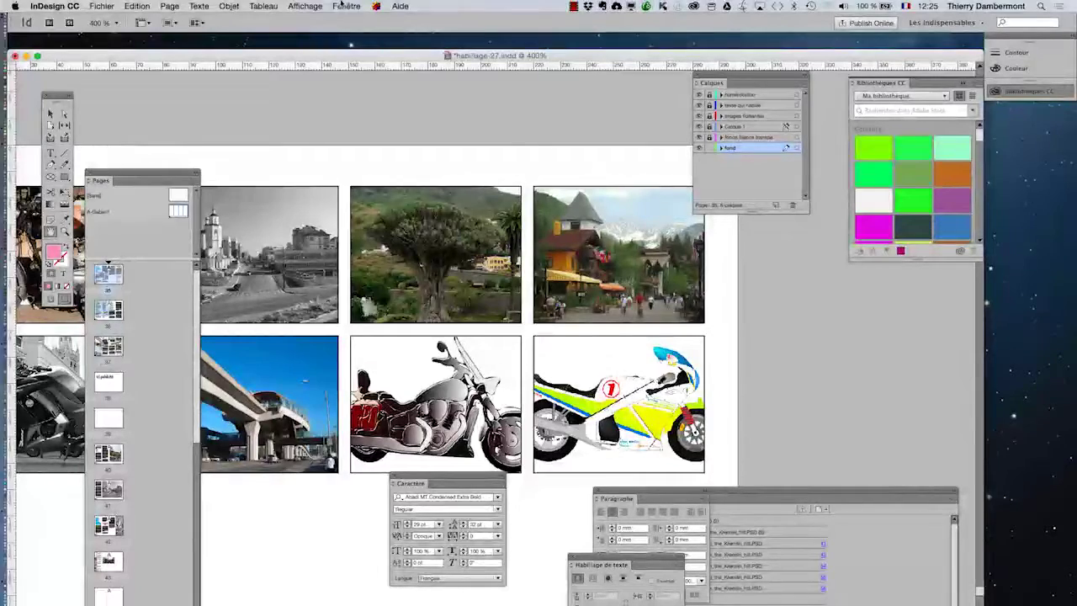
Open a second window for habillage-27.indd.
{"action": "left_click", "coordinate": [345, 6]}
{"action": "mouse_move", "coordinate": [471, 20]}
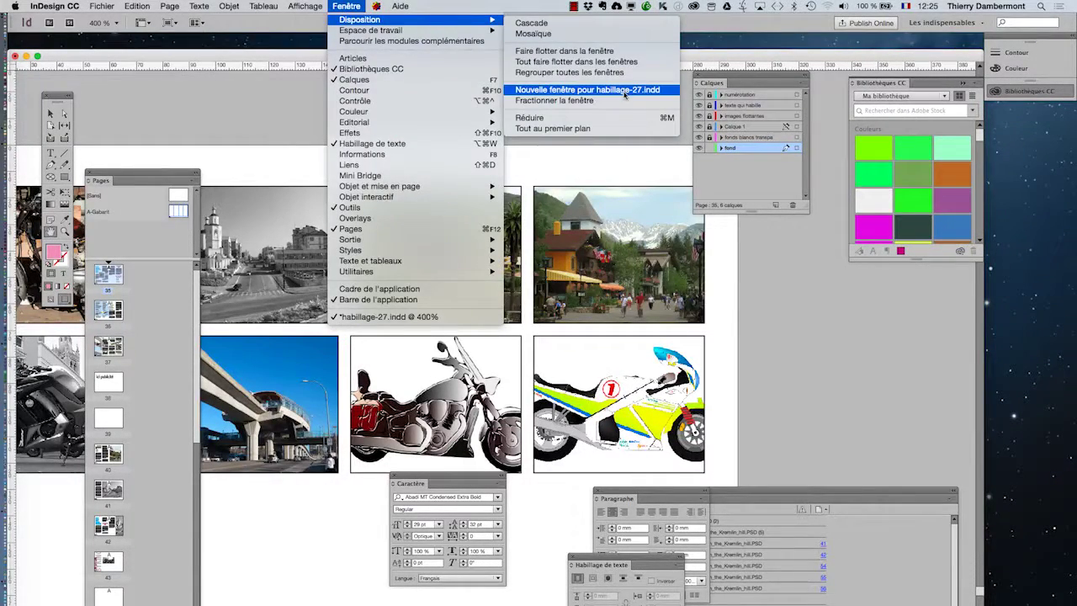
{"action": "left_click", "coordinate": [587, 89]}
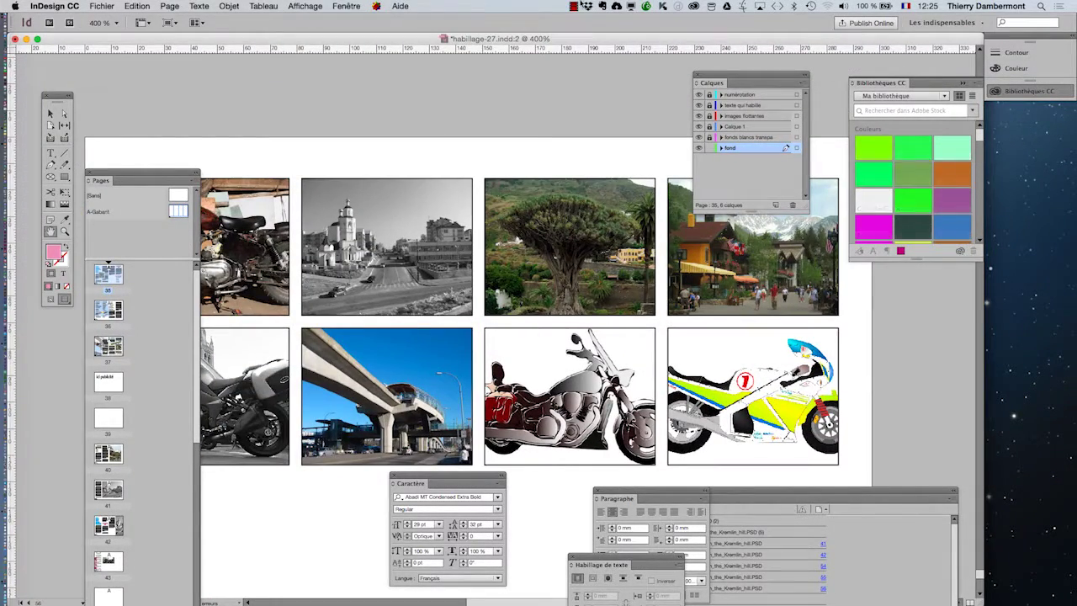
{"action": "left_click", "coordinate": [346, 5]}
Open the A-Gabarit master page for editing in the new window and move the Pages panel out of its way.
{"action": "left_click", "coordinate": [138, 176]}
{"action": "left_click_drag", "start_coordinate": [140, 174], "coordinate": [642, 75]}
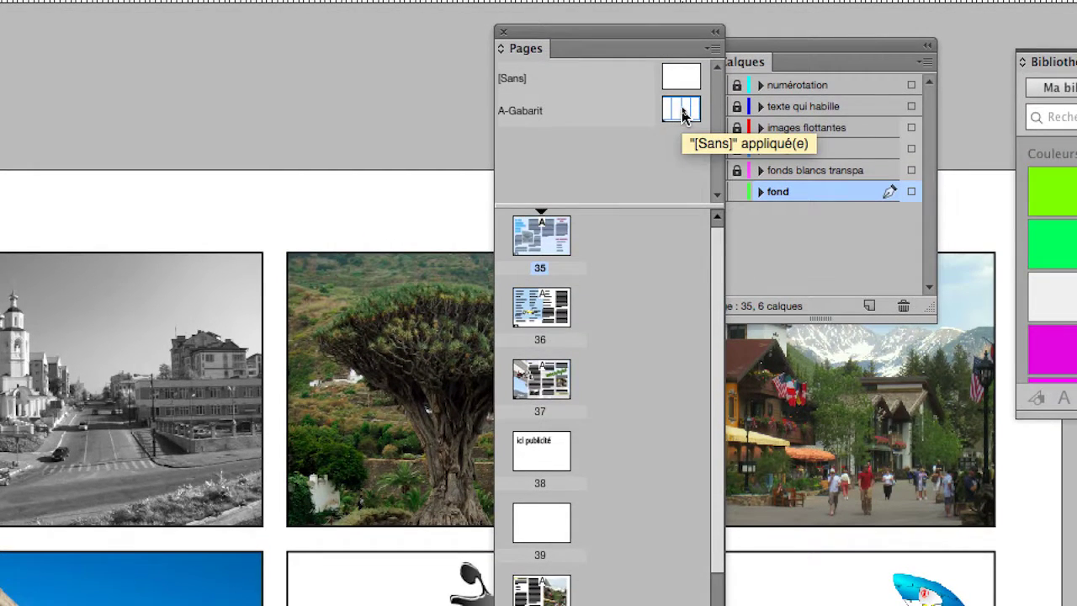
{"action": "double_click", "coordinate": [683, 110]}
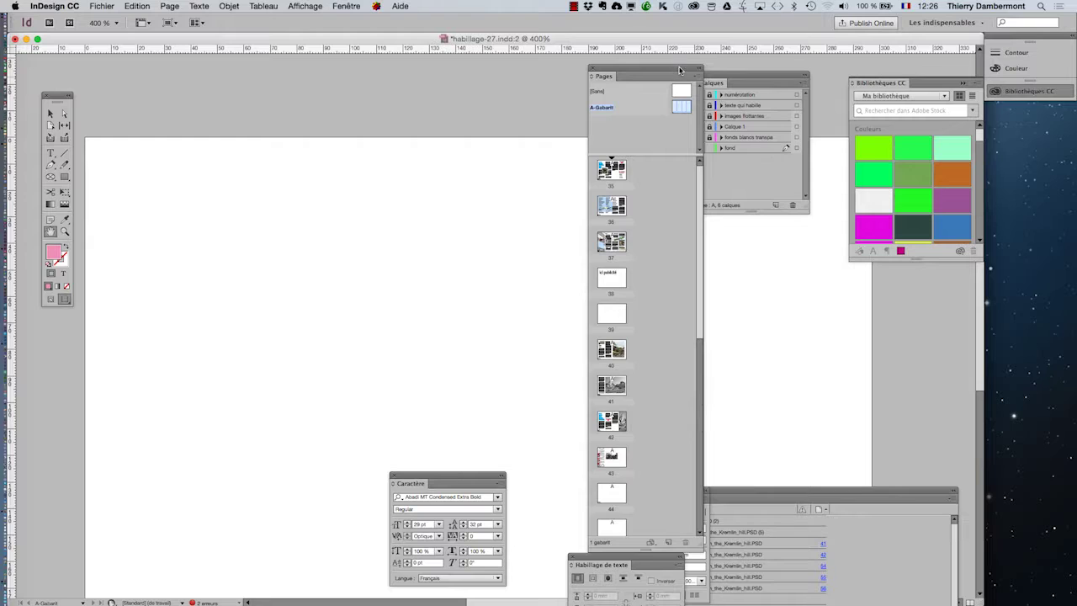
{"action": "left_click_drag", "start_coordinate": [680, 70], "coordinate": [55, 404]}
{"action": "double_click", "coordinate": [491, 107]}
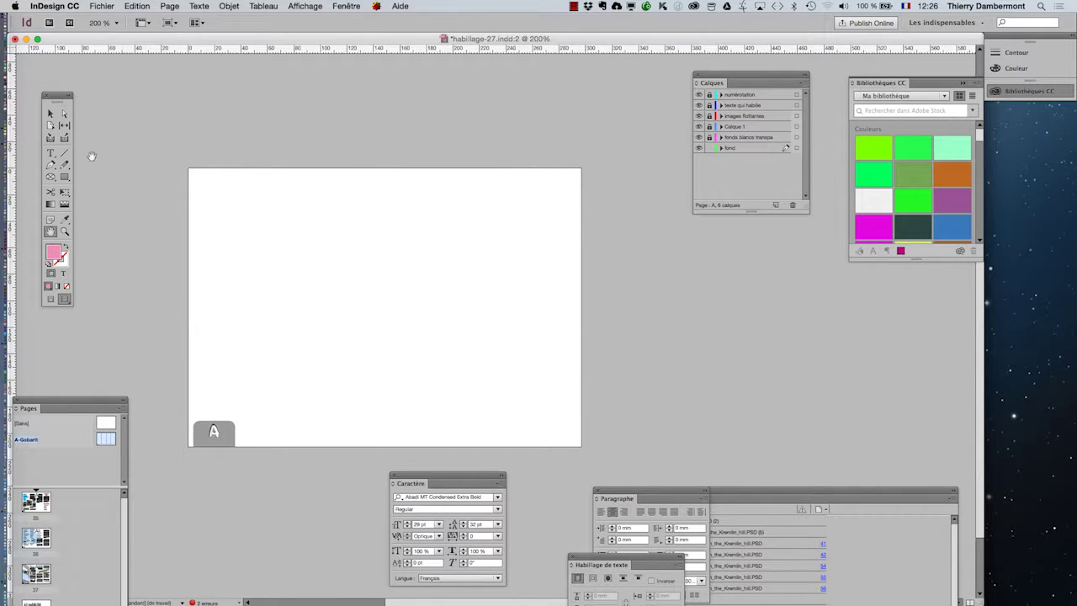
Draw a background rectangle slightly beyond all edges of the A-Gabarit master page and fill it with [Noir] at a 5% tint.
{"action": "left_click_drag", "start_coordinate": [179, 163], "coordinate": [587, 457]}
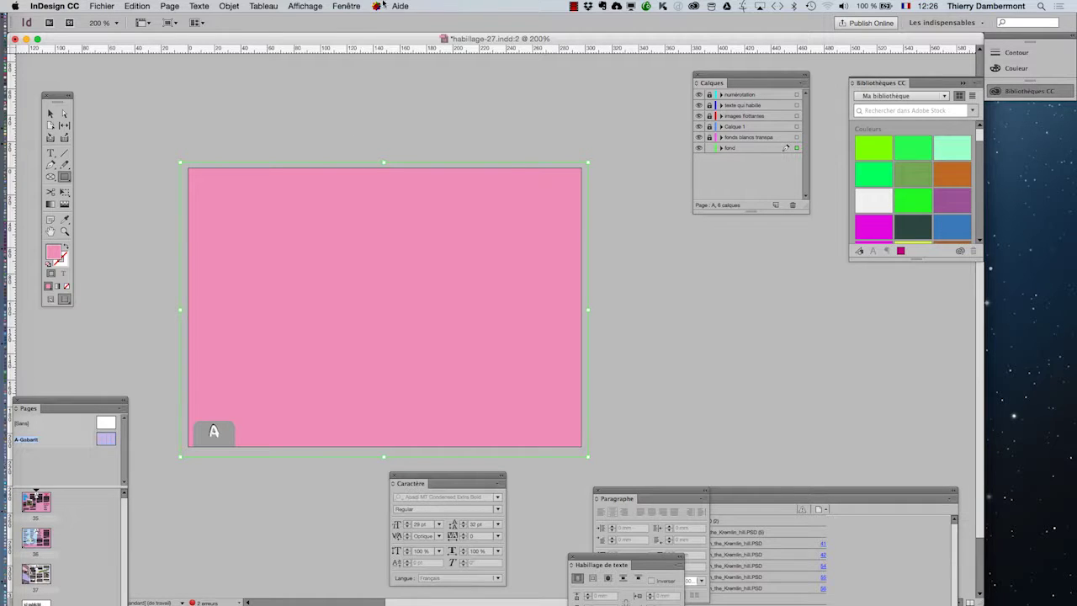
{"action": "left_click", "coordinate": [346, 6]}
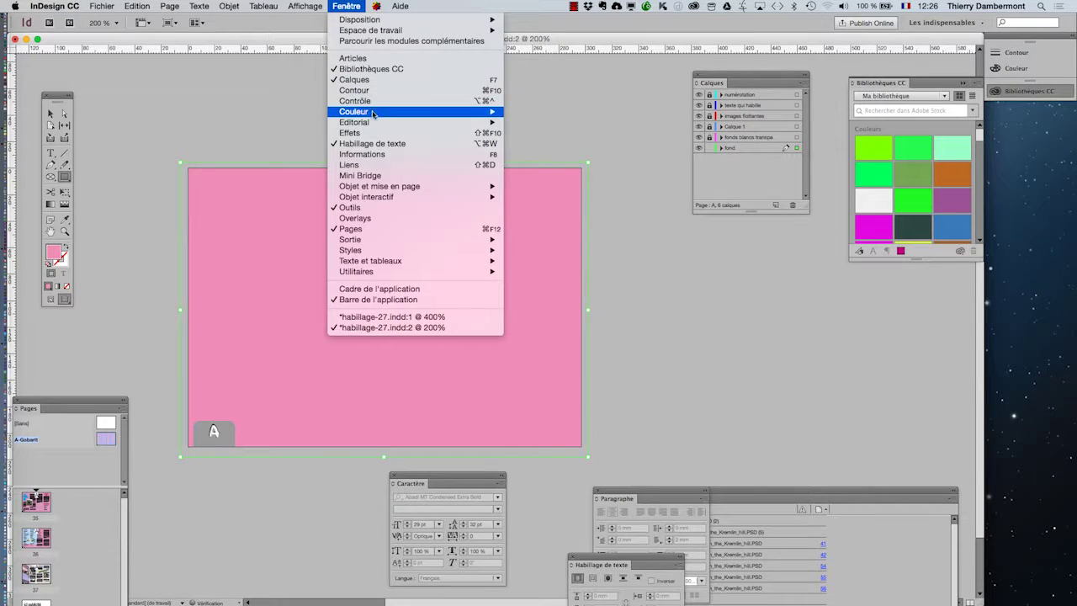
{"action": "left_click", "coordinate": [530, 133]}
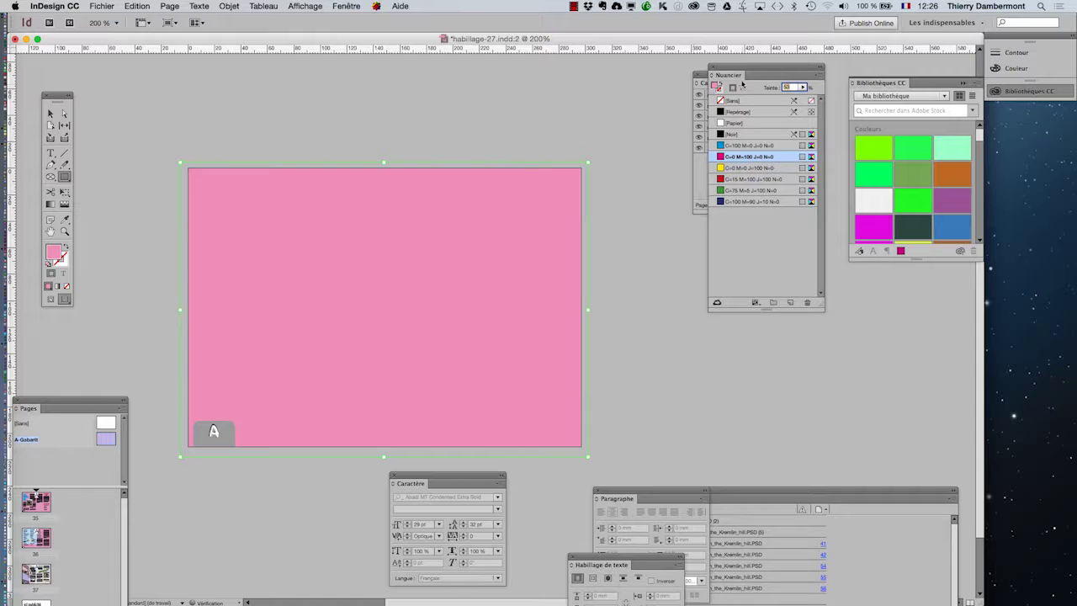
{"action": "left_click_drag", "start_coordinate": [742, 83], "coordinate": [481, 81]}
{"action": "left_click", "coordinate": [480, 133]}
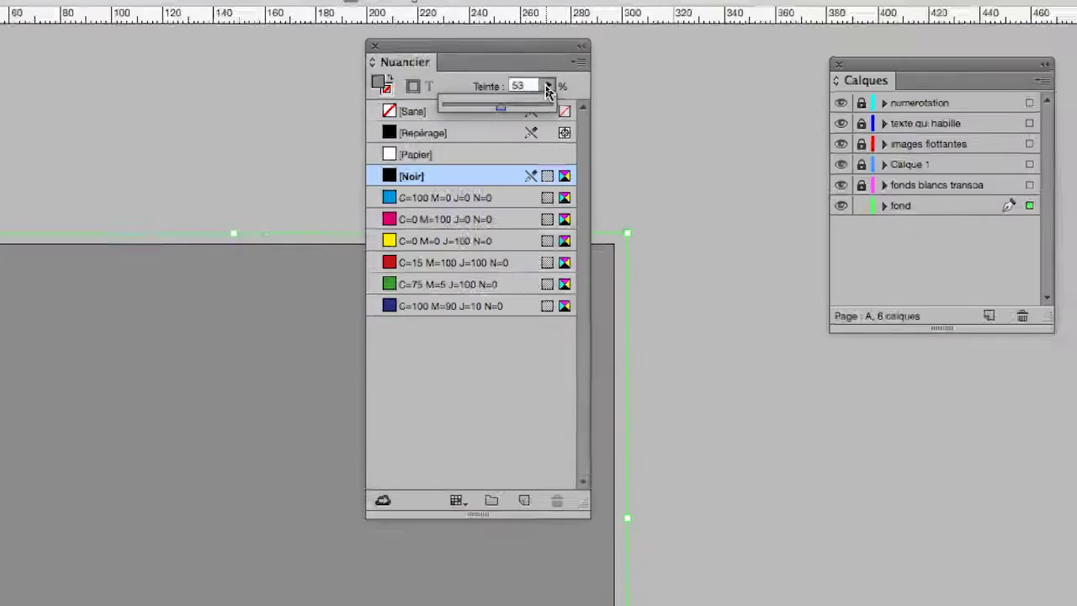
{"action": "left_click_drag", "start_coordinate": [549, 85], "coordinate": [501, 124]}
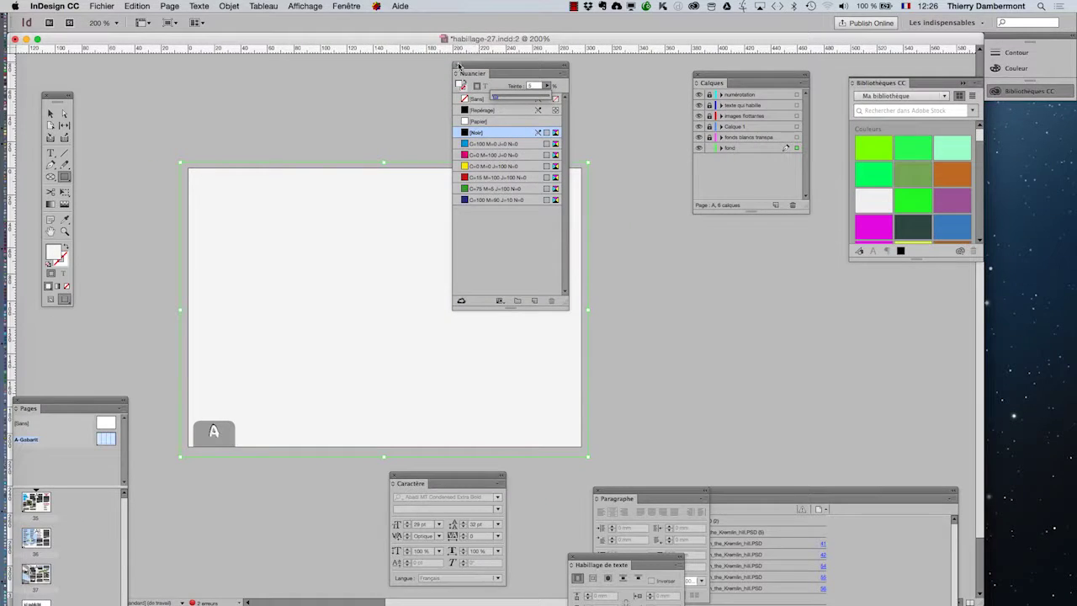
Close the swatches, bring the Pages panel back beside the layout, open page 35 and examine the backgrounds from there through page 39.
{"action": "left_click", "coordinate": [458, 64]}
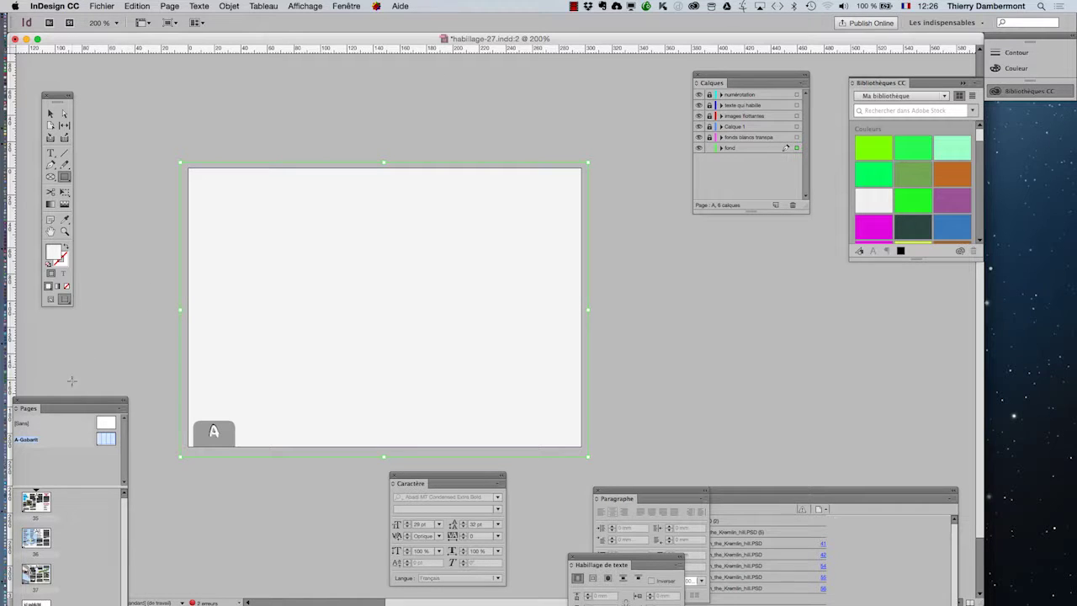
{"action": "left_click_drag", "start_coordinate": [78, 403], "coordinate": [776, 265]}
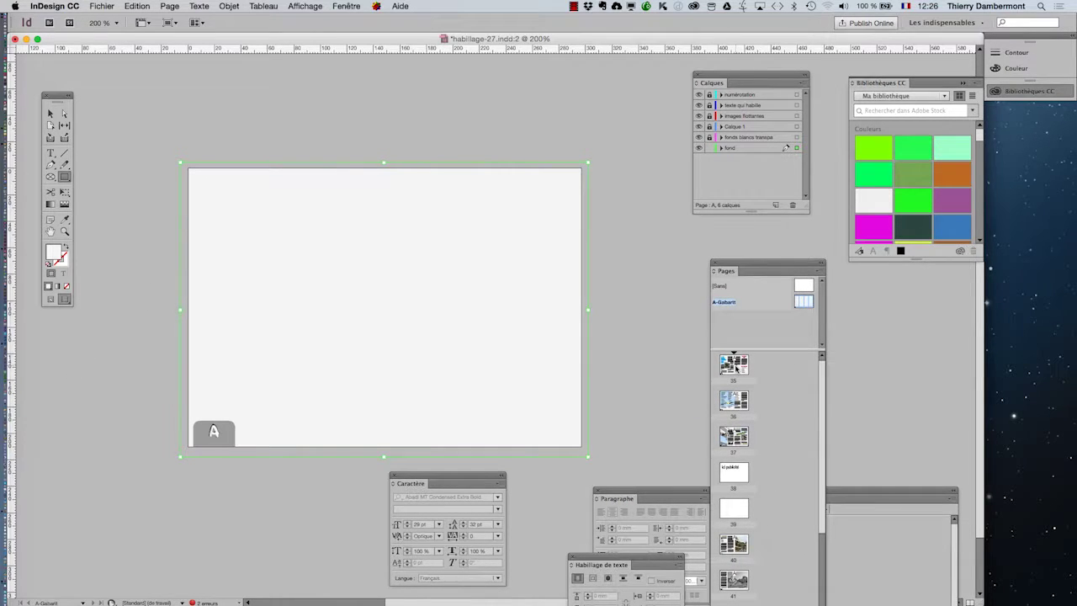
{"action": "double_click", "coordinate": [734, 365]}
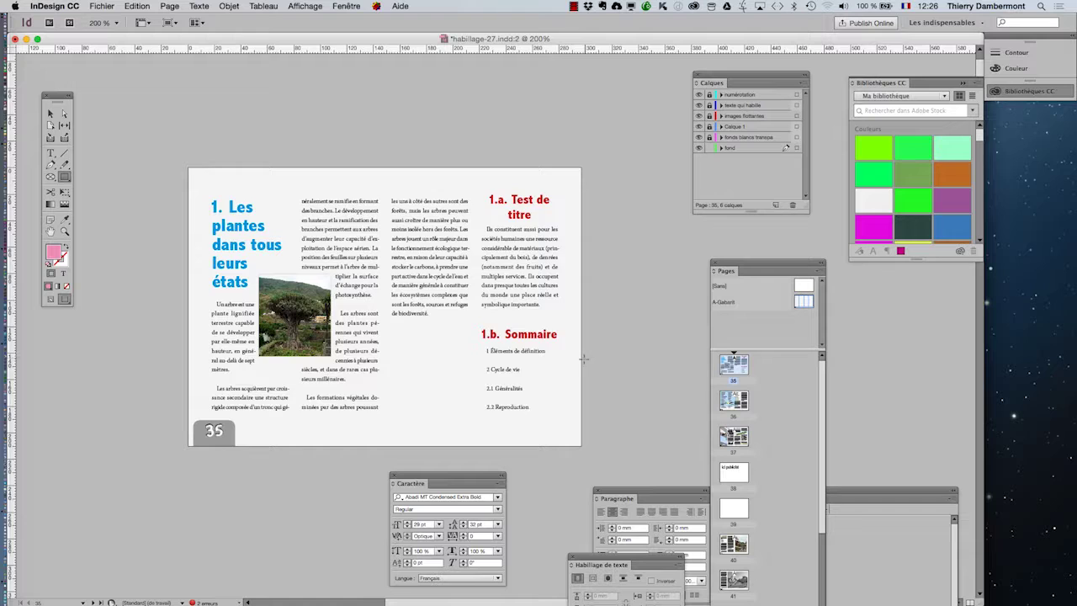
{"action": "scroll", "coordinate": [584, 359], "scroll_direction": "down", "scroll_amount": 5}
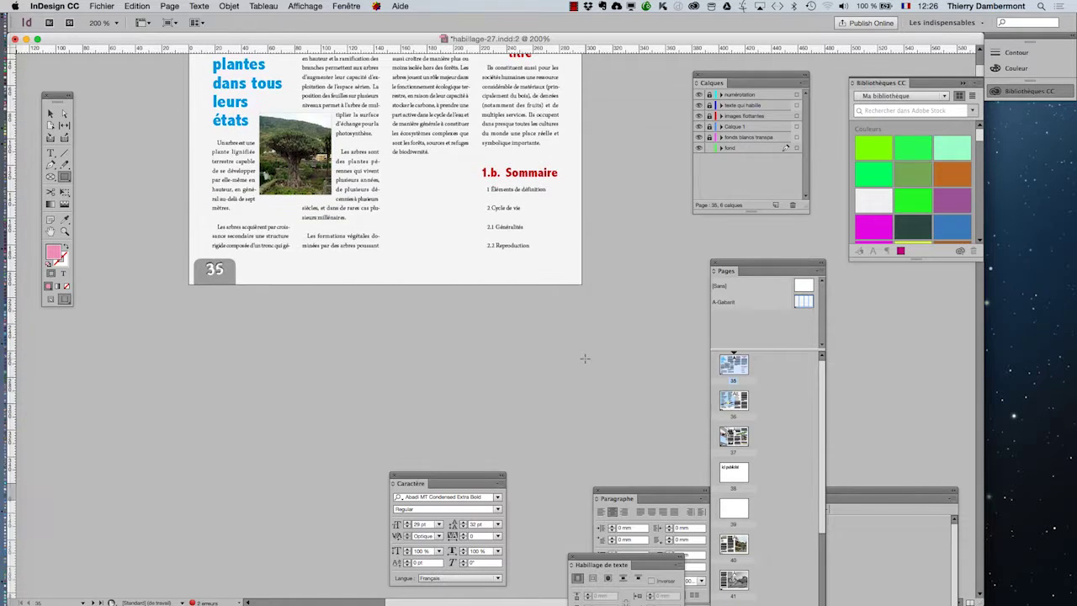
{"action": "scroll", "coordinate": [584, 359], "scroll_direction": "down", "scroll_amount": 12}
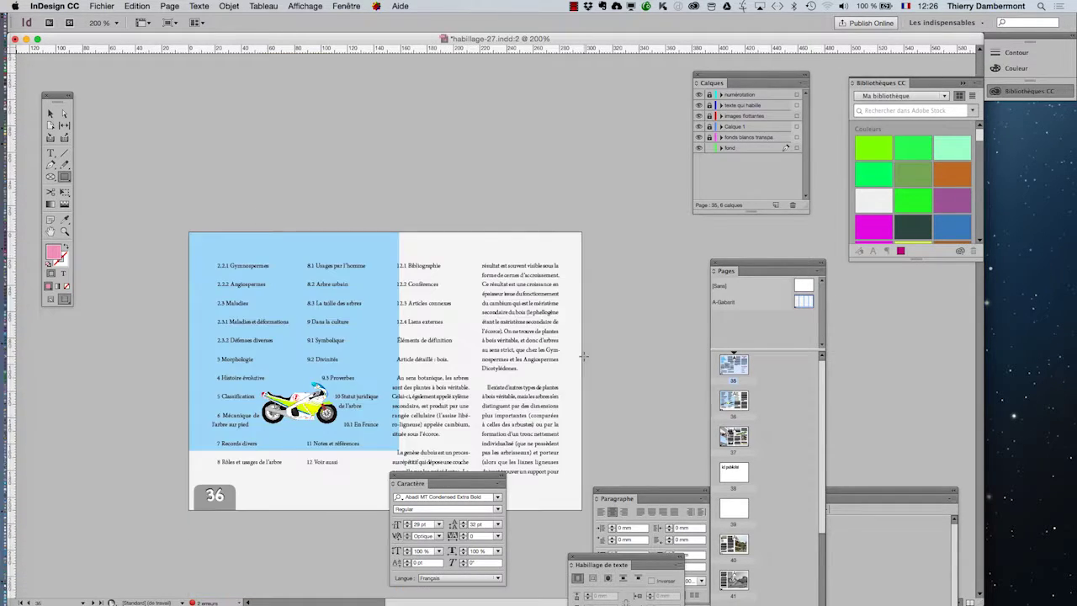
{"action": "scroll", "coordinate": [584, 359], "scroll_direction": "down", "scroll_amount": 8}
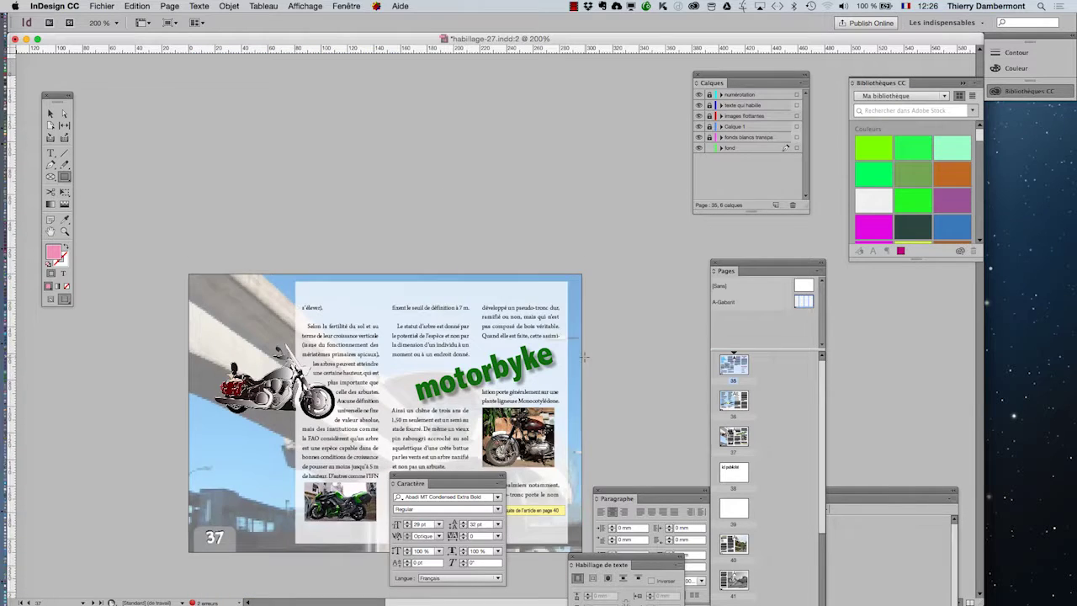
{"action": "scroll", "coordinate": [584, 359], "scroll_direction": "down", "scroll_amount": 7}
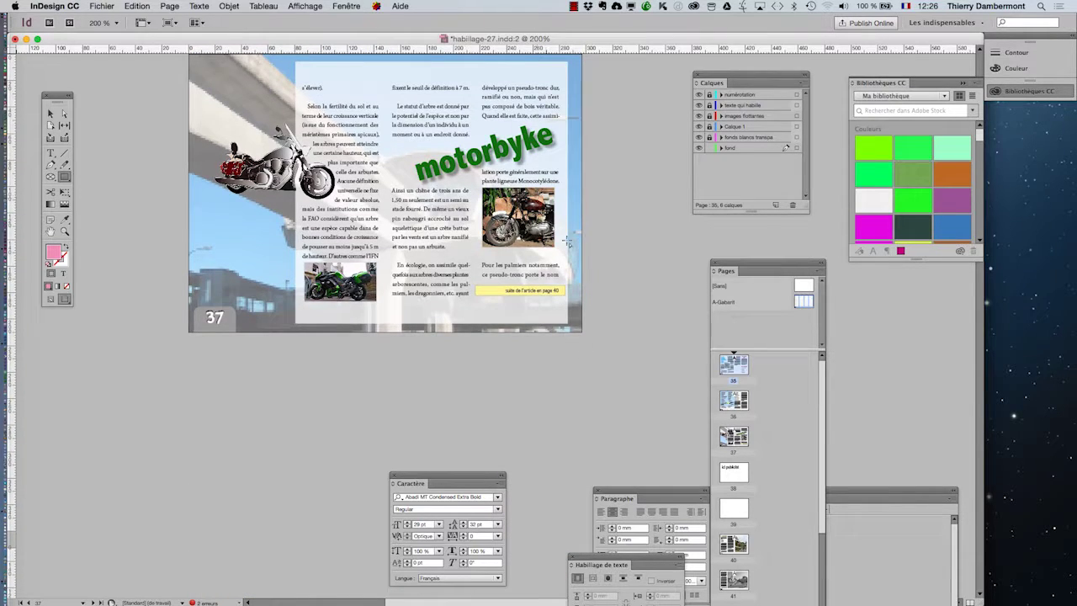
{"action": "scroll", "coordinate": [568, 243], "scroll_direction": "down", "scroll_amount": 20}
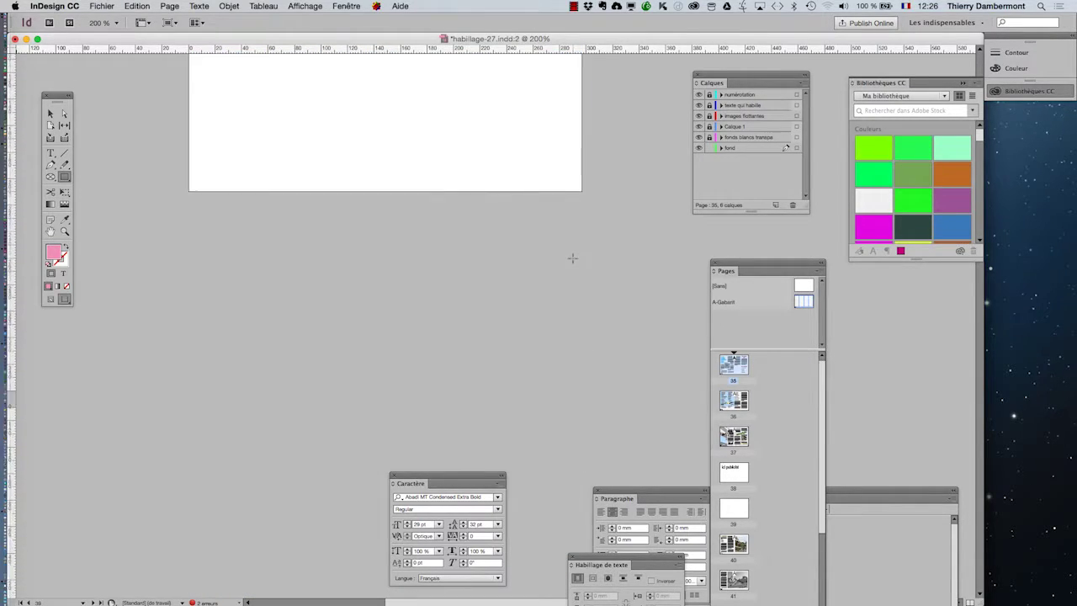
{"action": "scroll", "coordinate": [572, 258], "scroll_direction": "down", "scroll_amount": 5}
Examine the background around the street photo on page 40 up close, and continue checking the pages through 46.
{"action": "scroll", "coordinate": [555, 325], "scroll_direction": "up", "scroll_amount": 2}
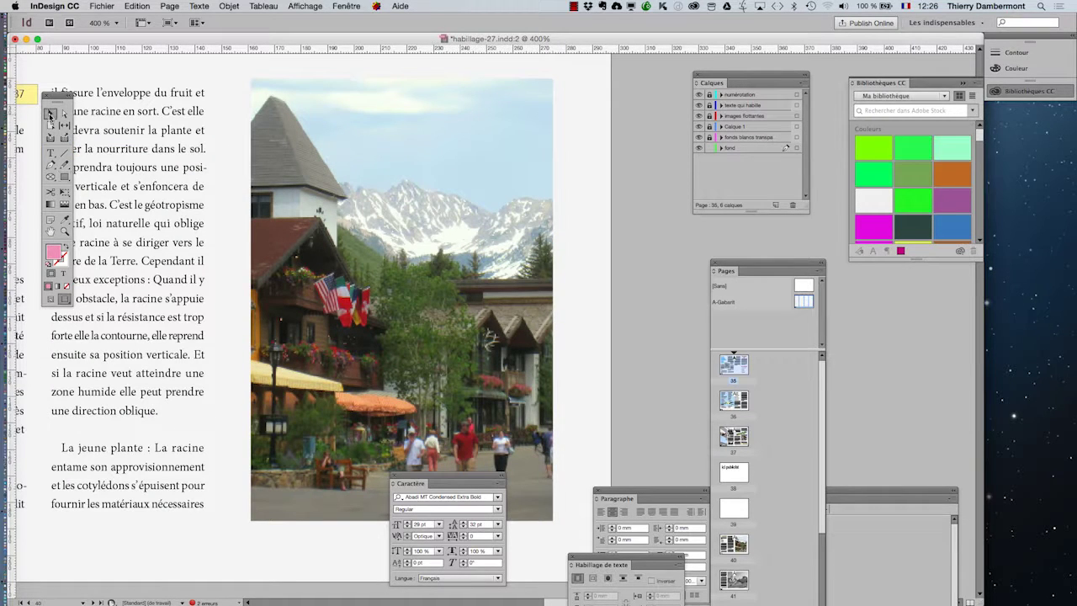
{"action": "scroll", "coordinate": [461, 239], "scroll_direction": "up", "scroll_amount": 2}
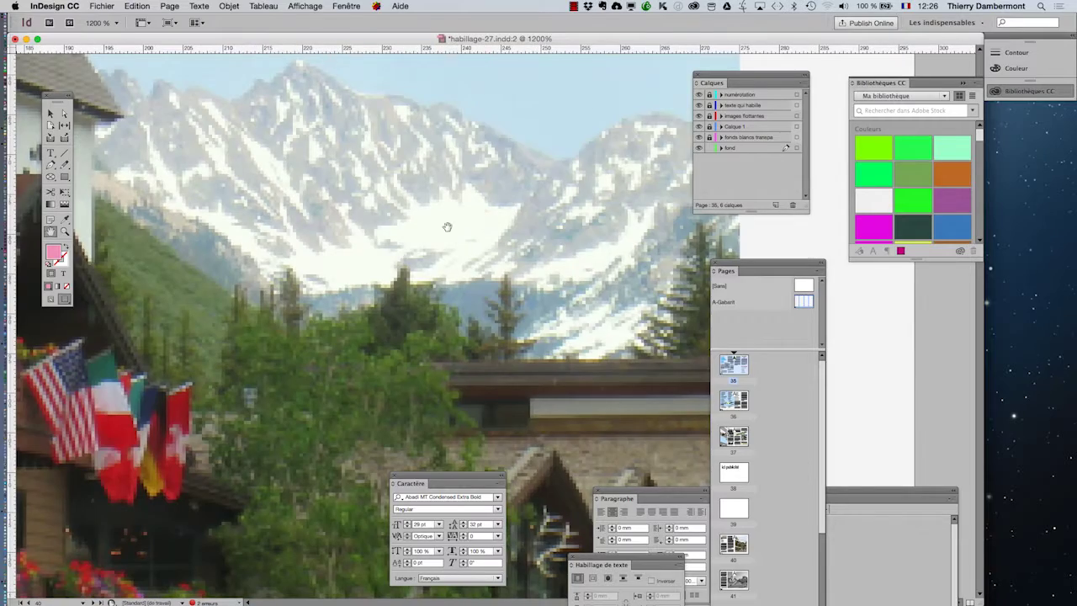
{"action": "scroll", "coordinate": [465, 235], "scroll_direction": "down", "scroll_amount": 2}
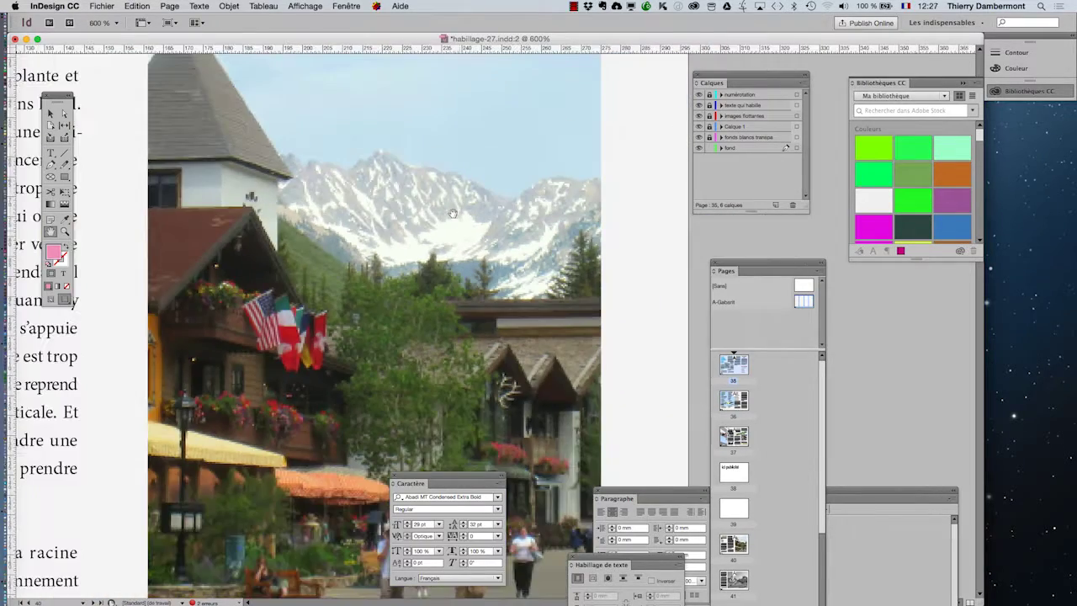
{"action": "scroll", "coordinate": [462, 299], "scroll_direction": "down", "scroll_amount": 2}
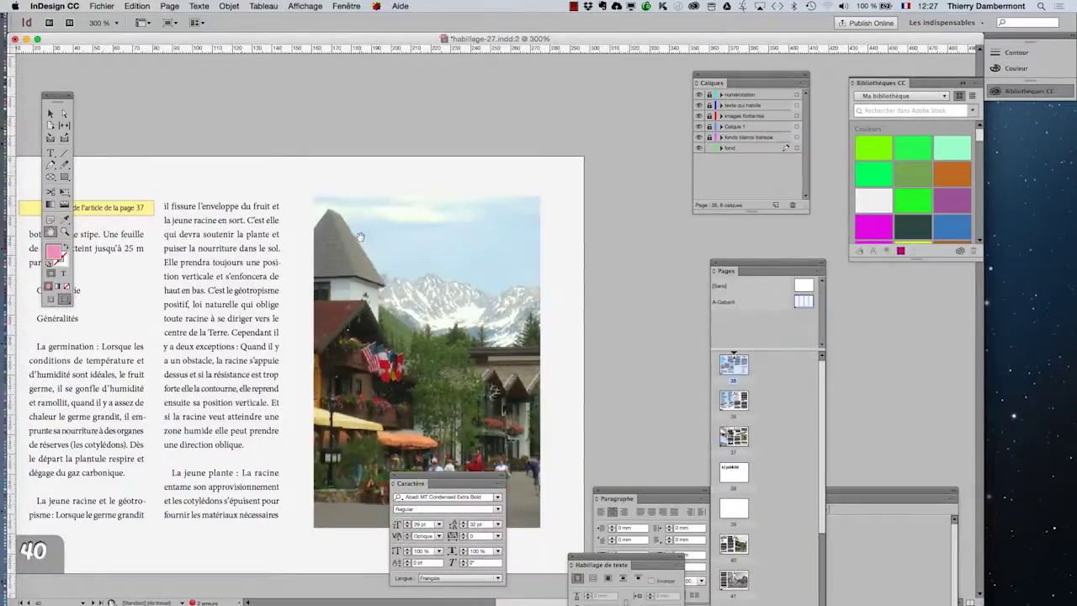
{"action": "key", "text": "super+minus"}
{"action": "scroll", "coordinate": [437, 324], "scroll_direction": "down", "scroll_amount": 5}
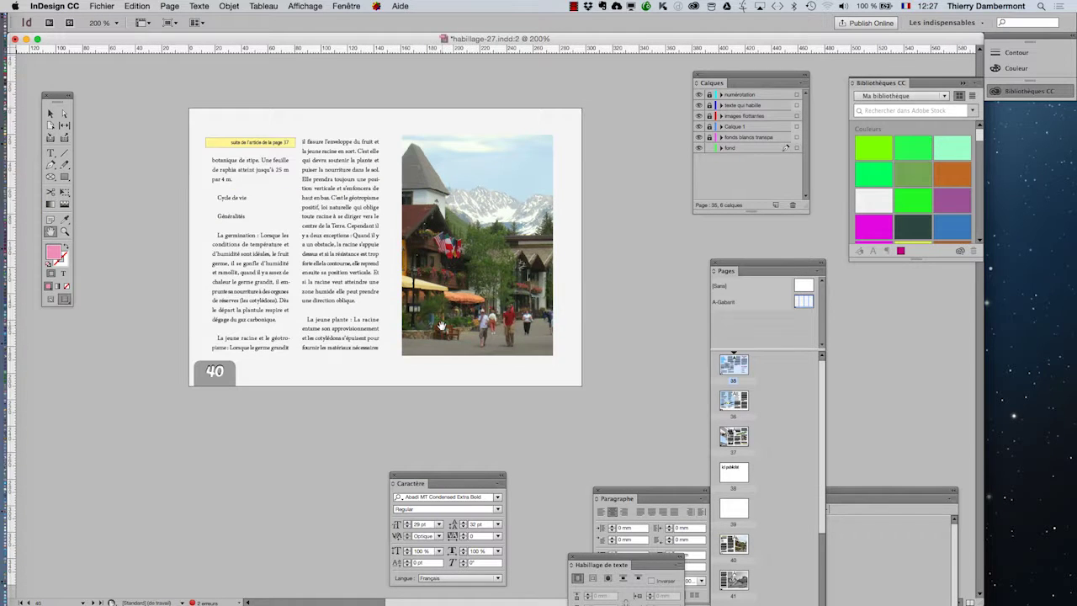
{"action": "scroll", "coordinate": [442, 326], "scroll_direction": "down", "scroll_amount": 10}
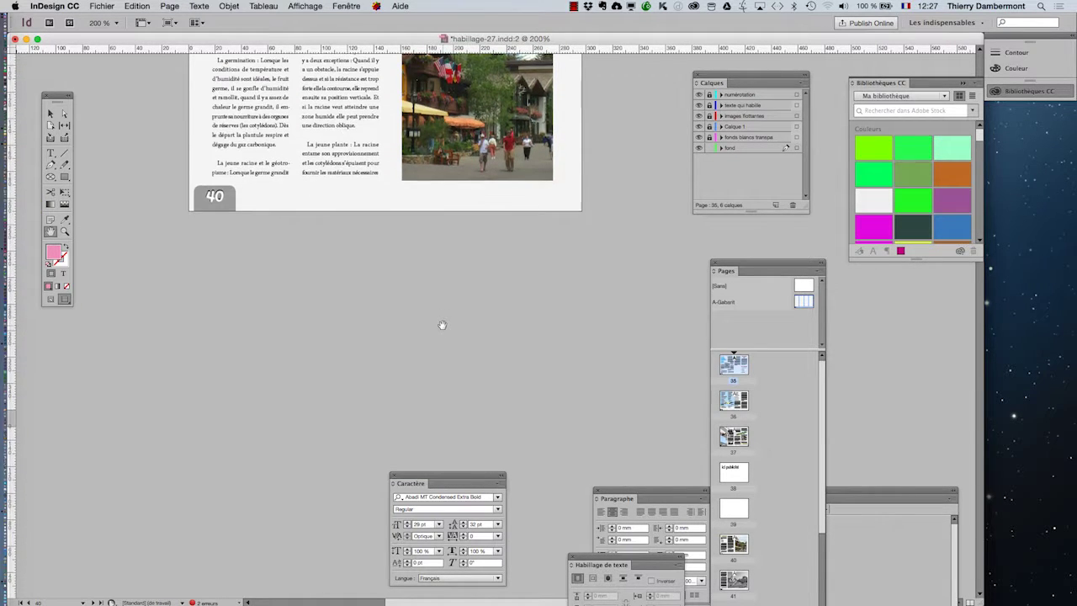
{"action": "scroll", "coordinate": [443, 325], "scroll_direction": "down", "scroll_amount": 10}
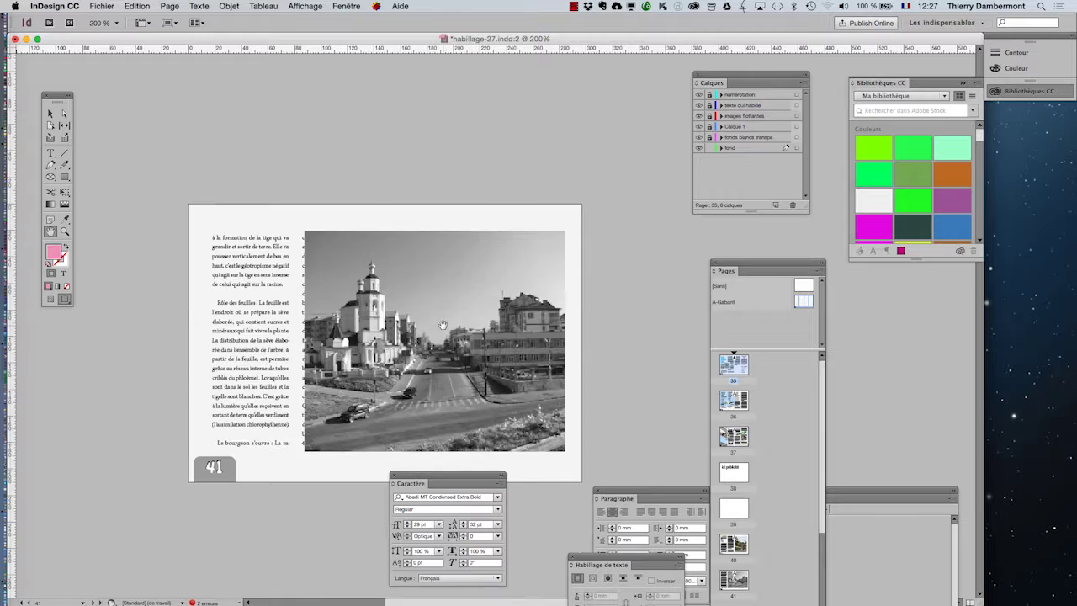
{"action": "scroll", "coordinate": [443, 325], "scroll_direction": "down", "scroll_amount": 15}
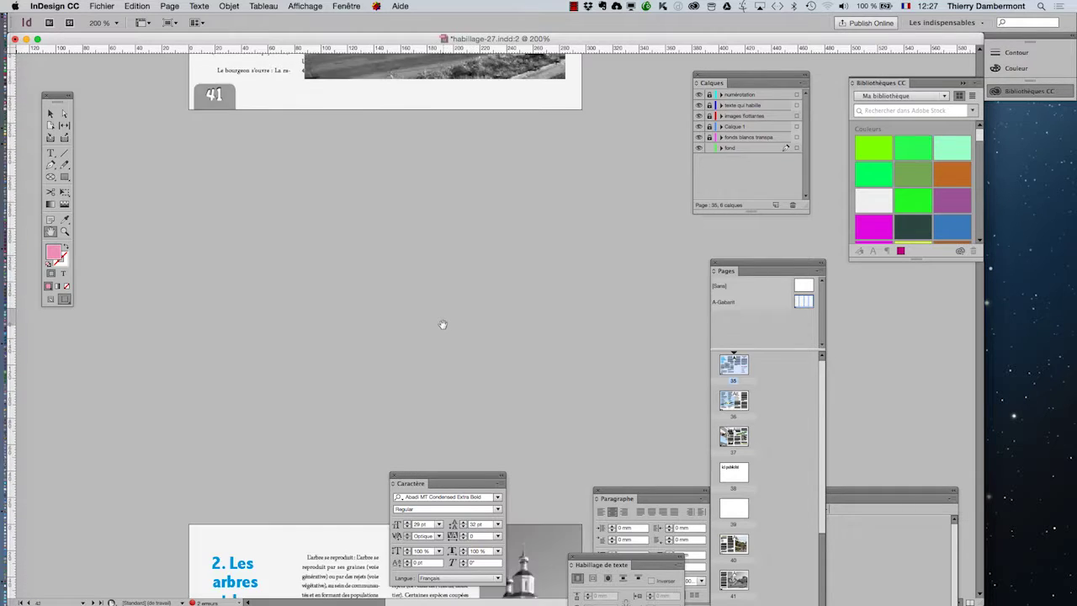
{"action": "scroll", "coordinate": [442, 324], "scroll_direction": "down", "scroll_amount": 12}
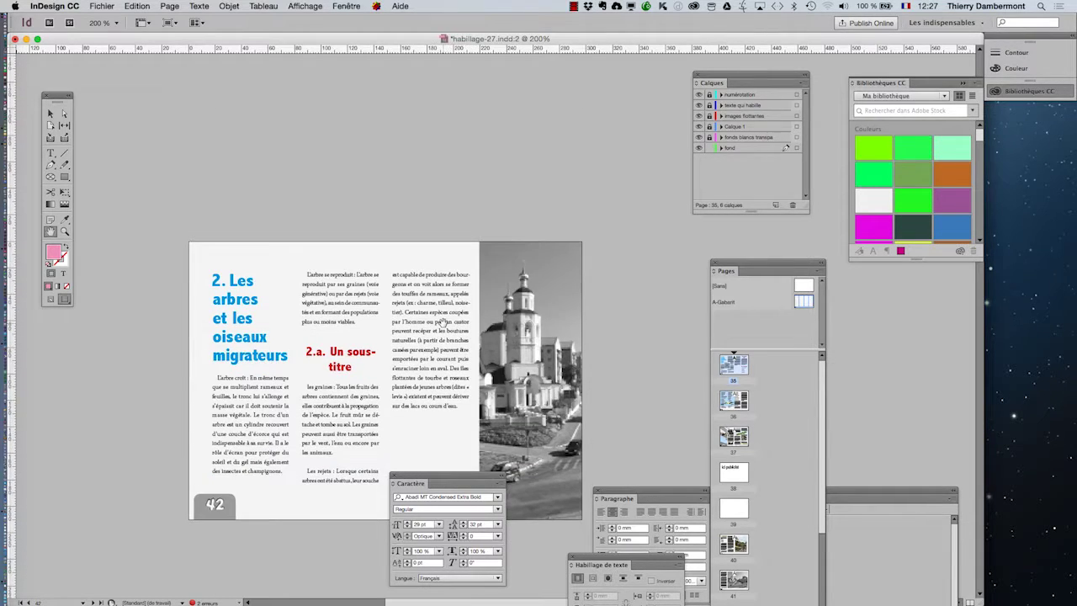
{"action": "scroll", "coordinate": [438, 318], "scroll_direction": "down", "scroll_amount": 12}
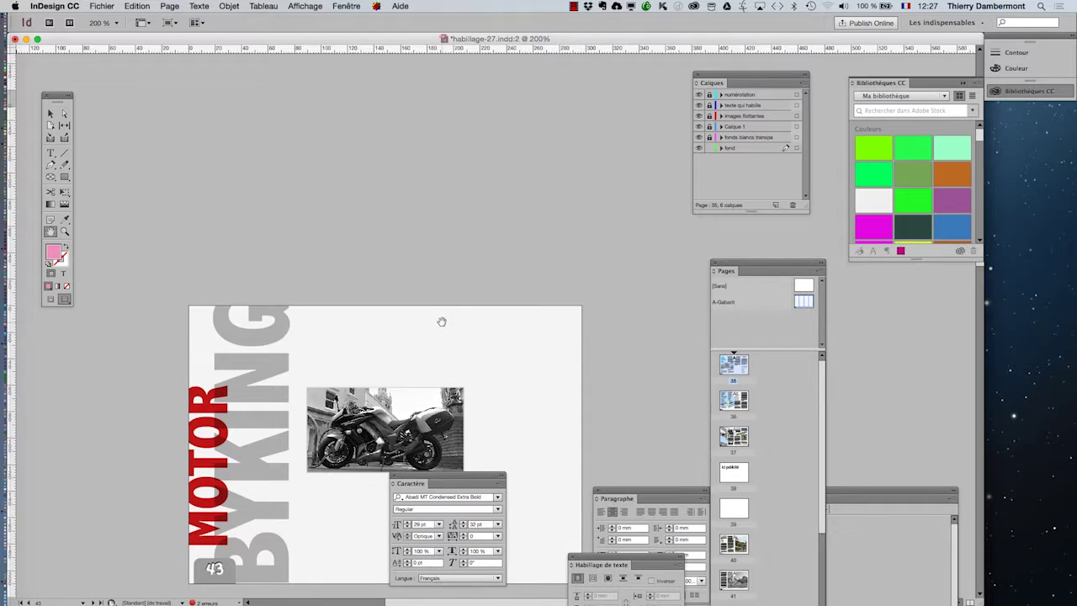
{"action": "scroll", "coordinate": [440, 324], "scroll_direction": "down", "scroll_amount": 10}
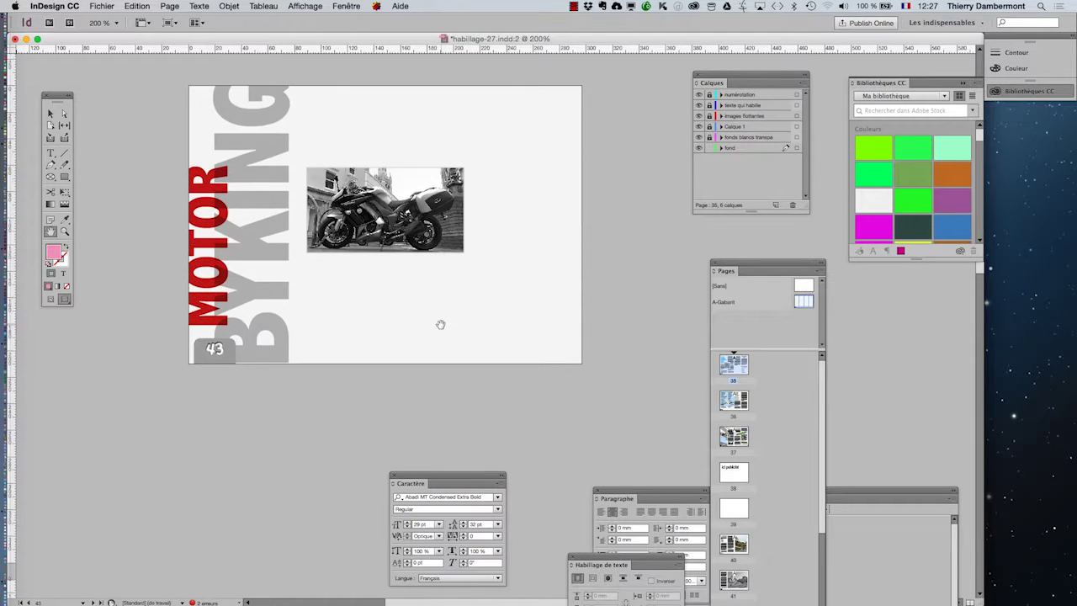
{"action": "scroll", "coordinate": [440, 324], "scroll_direction": "down", "scroll_amount": 20}
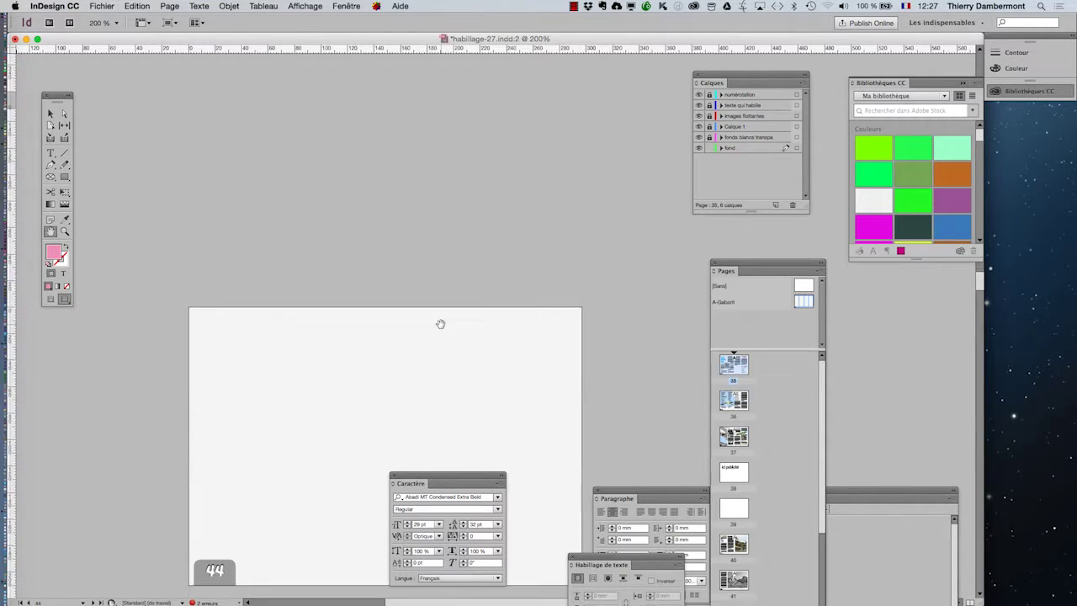
{"action": "scroll", "coordinate": [440, 324], "scroll_direction": "down", "scroll_amount": 20}
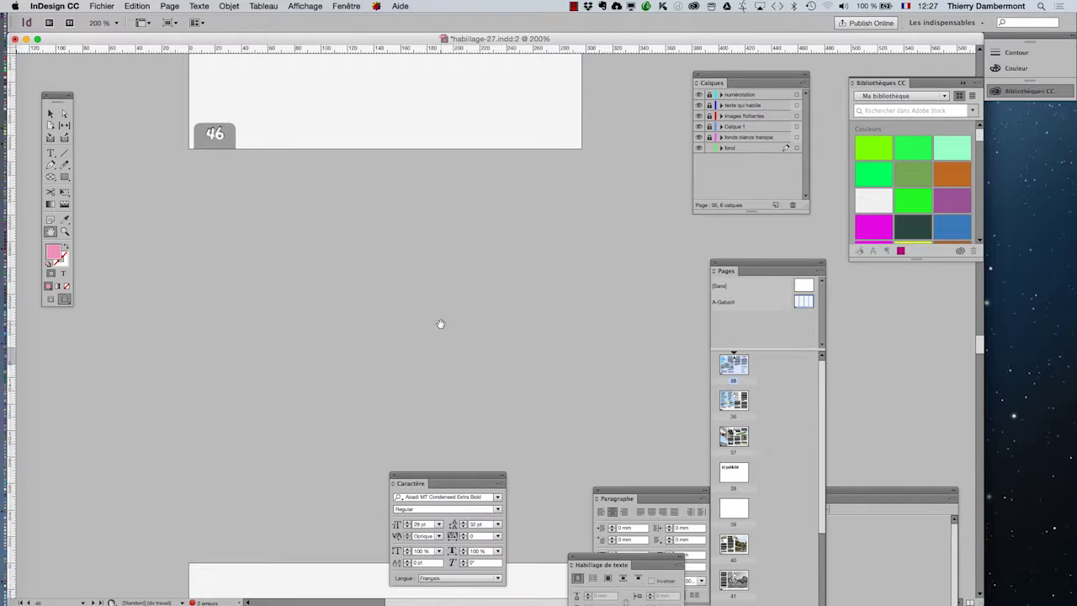
Reposition the Pages panel to reach the last pages and open pages 42, 55 and 56 in turn.
{"action": "left_click_drag", "start_coordinate": [743, 268], "coordinate": [581, 60]}
{"action": "scroll", "coordinate": [586, 340], "scroll_direction": "down", "scroll_amount": 3}
{"action": "scroll", "coordinate": [587, 341], "scroll_direction": "down", "scroll_amount": 3}
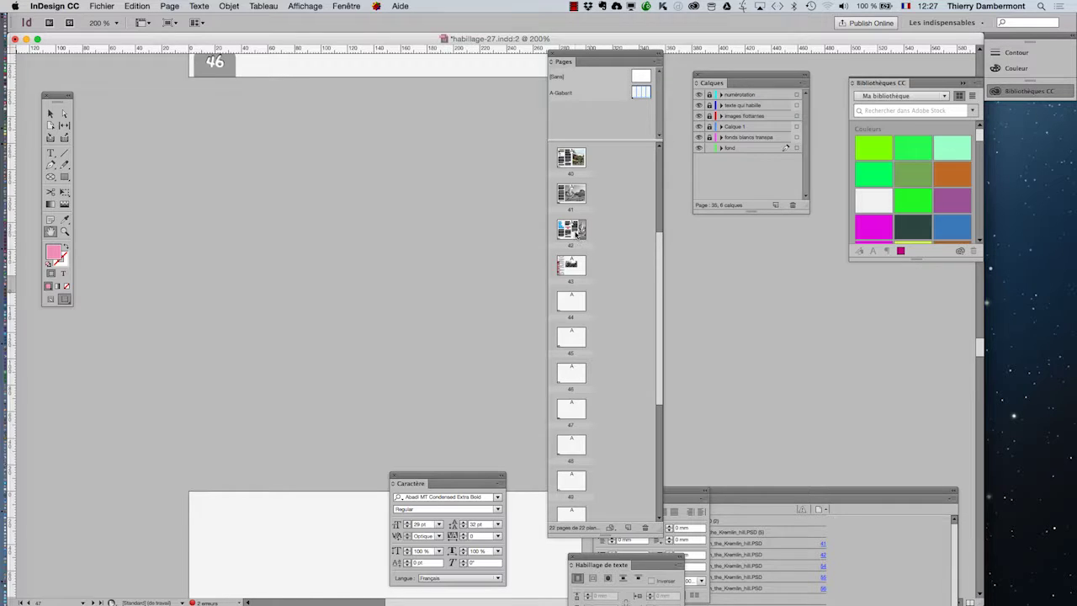
{"action": "double_click", "coordinate": [572, 231]}
{"action": "scroll", "coordinate": [578, 270], "scroll_direction": "down", "scroll_amount": 7}
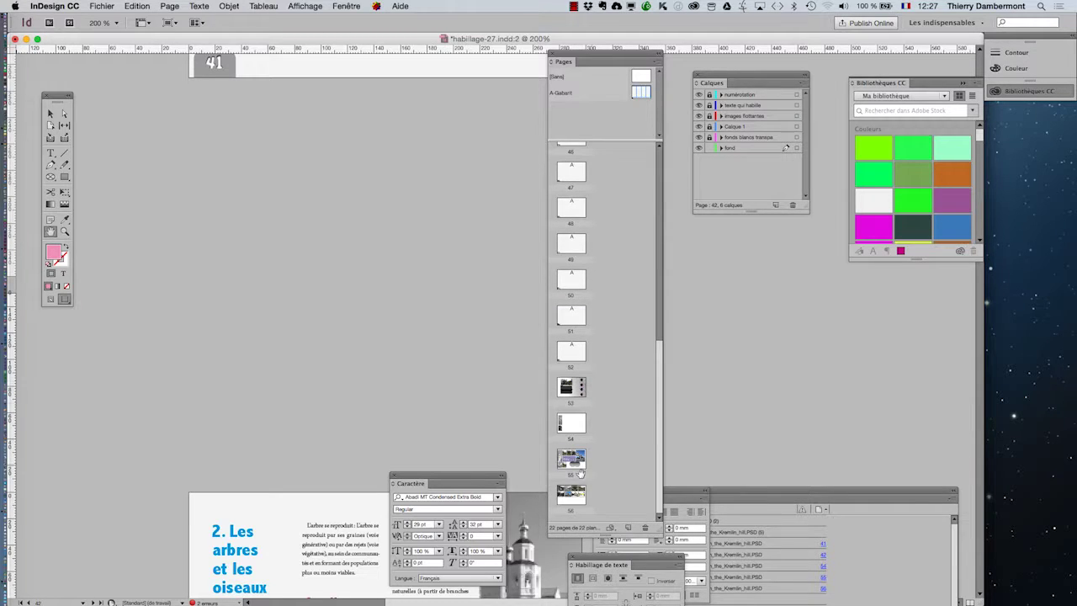
{"action": "double_click", "coordinate": [578, 469]}
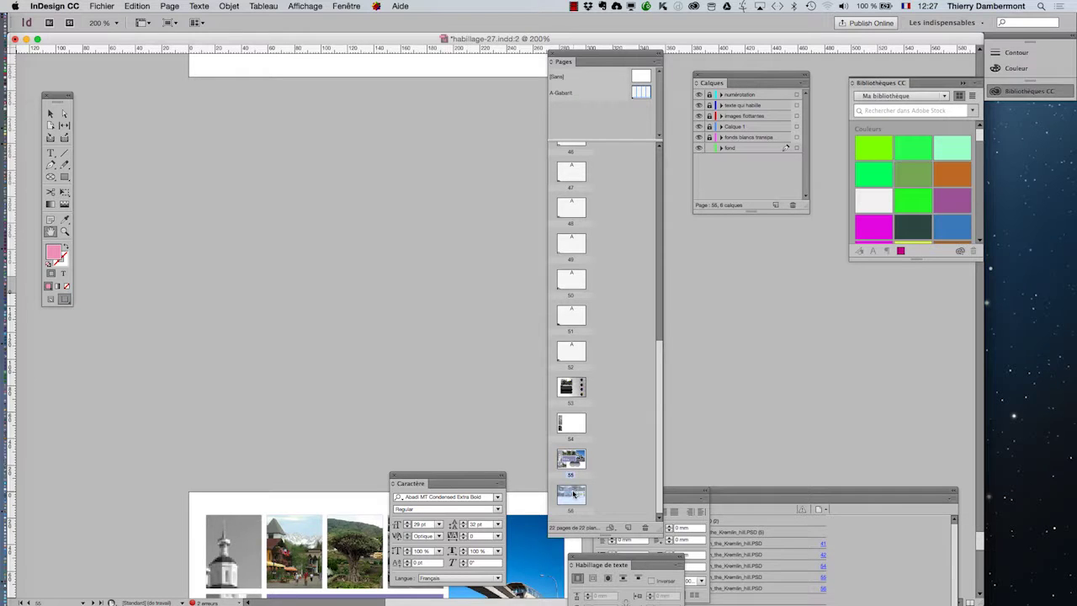
{"action": "double_click", "coordinate": [574, 495]}
Create a one-page A4 landscape master page with prefix B and name Gabarit, based on [Sans].
{"action": "left_click", "coordinate": [660, 64]}
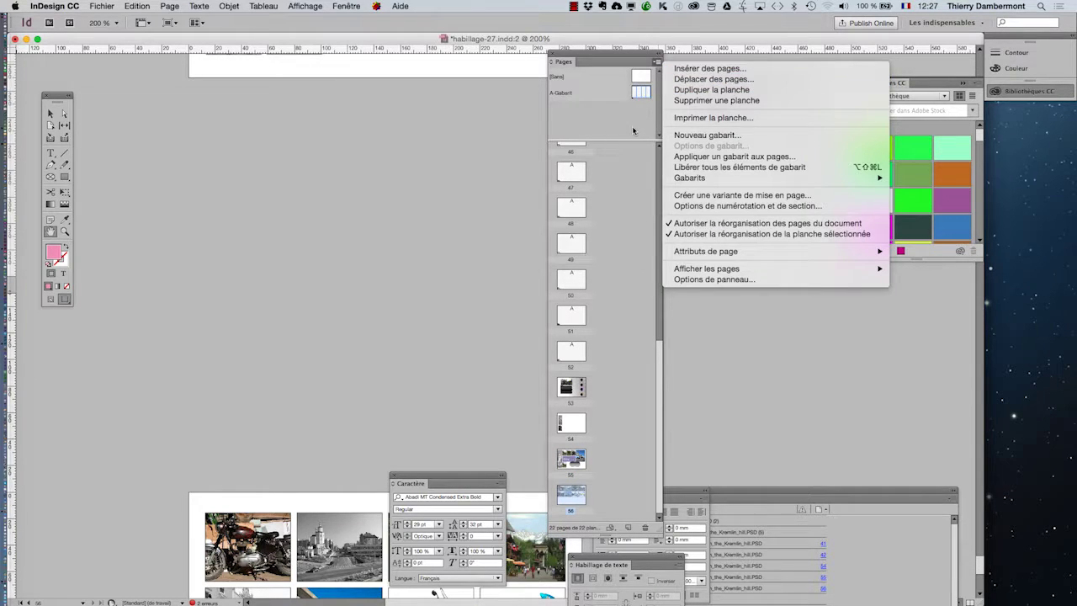
{"action": "left_click", "coordinate": [686, 136]}
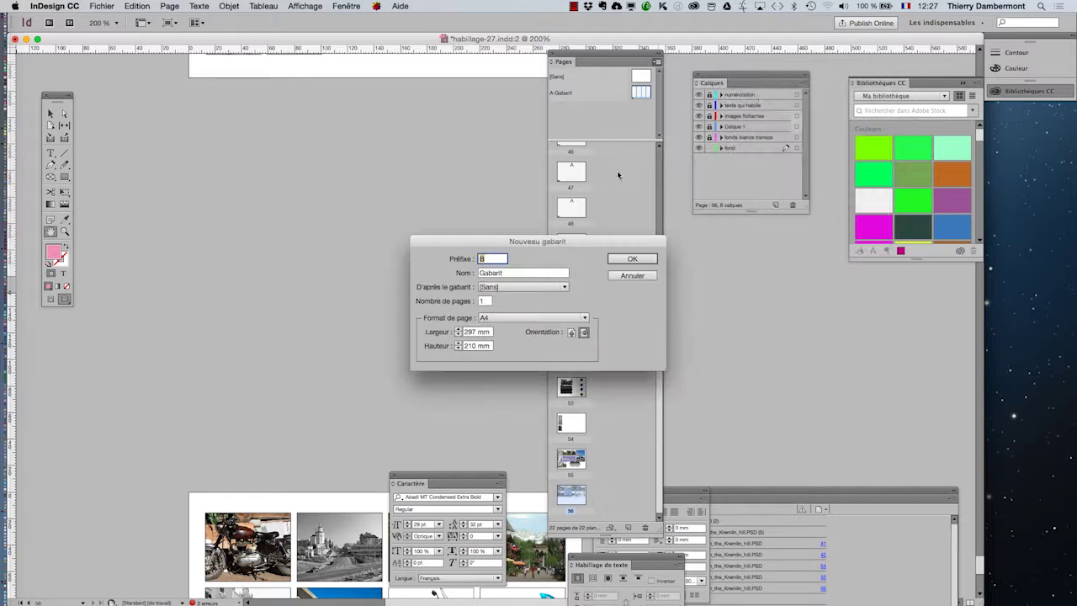
{"action": "left_click", "coordinate": [631, 259]}
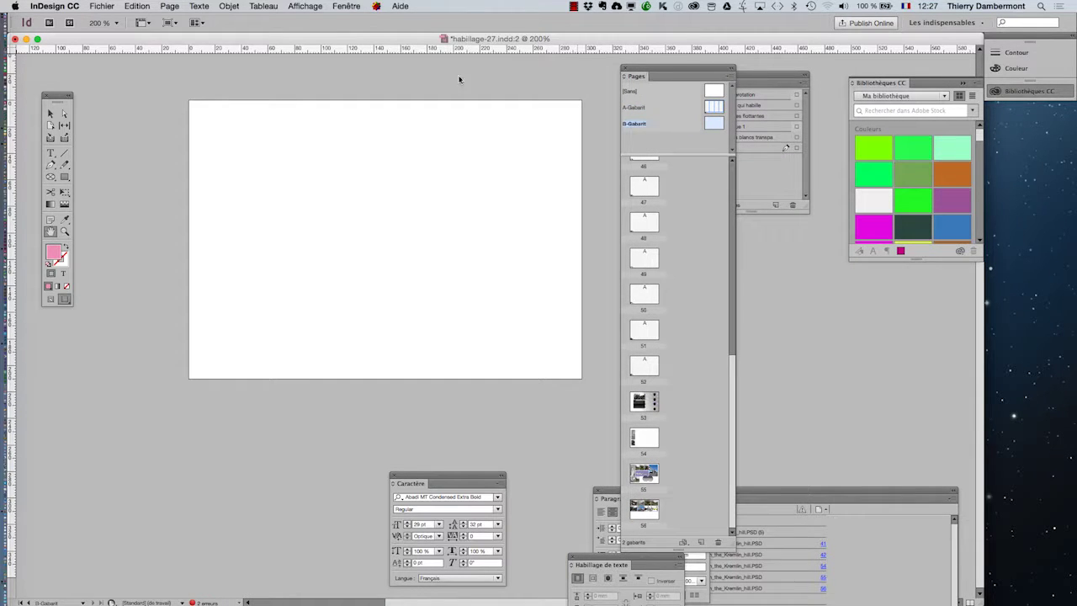
Draw a background rectangle slightly beyond all edges of the B-Gabarit master page and fill it with [Noir] at a 5% tint.
{"action": "left_click", "coordinate": [65, 177]}
{"action": "left_click_drag", "start_coordinate": [181, 94], "coordinate": [592, 391]}
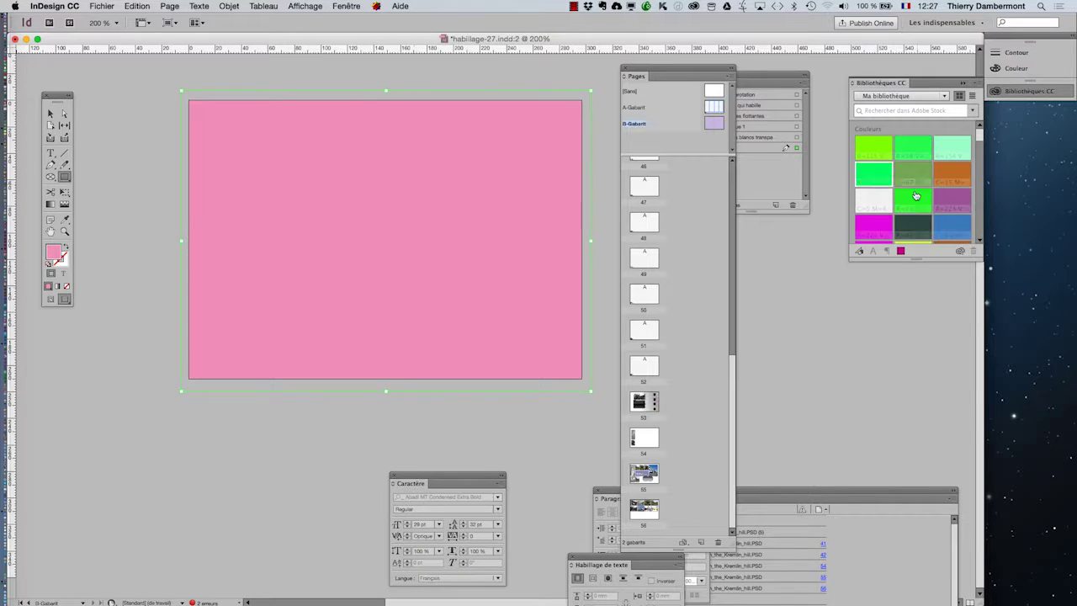
{"action": "left_click_drag", "start_coordinate": [674, 79], "coordinate": [216, 463]}
{"action": "left_click", "coordinate": [345, 5]}
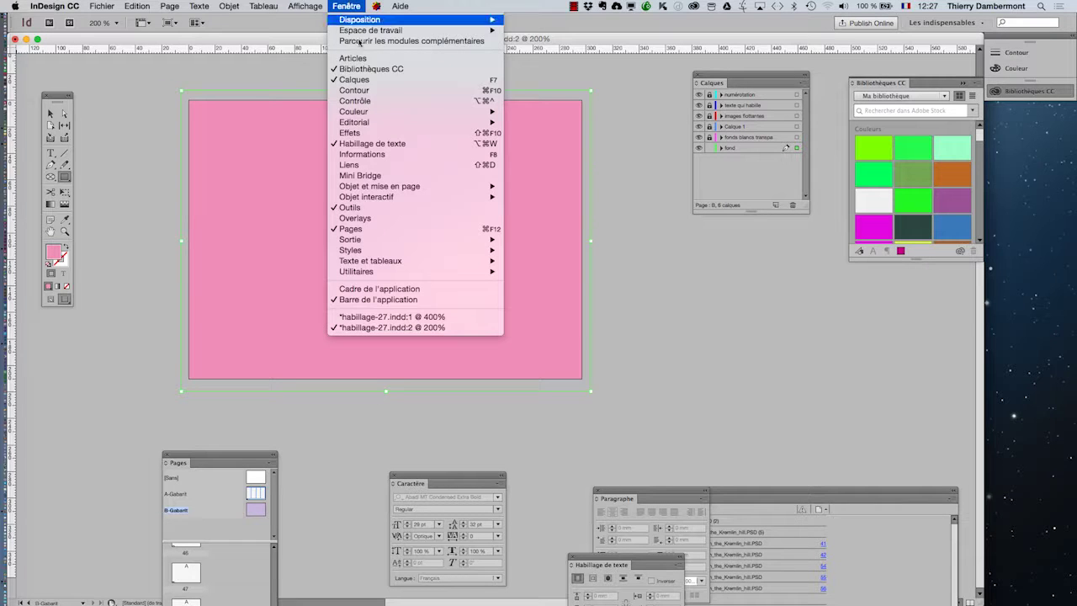
{"action": "mouse_move", "coordinate": [362, 111]}
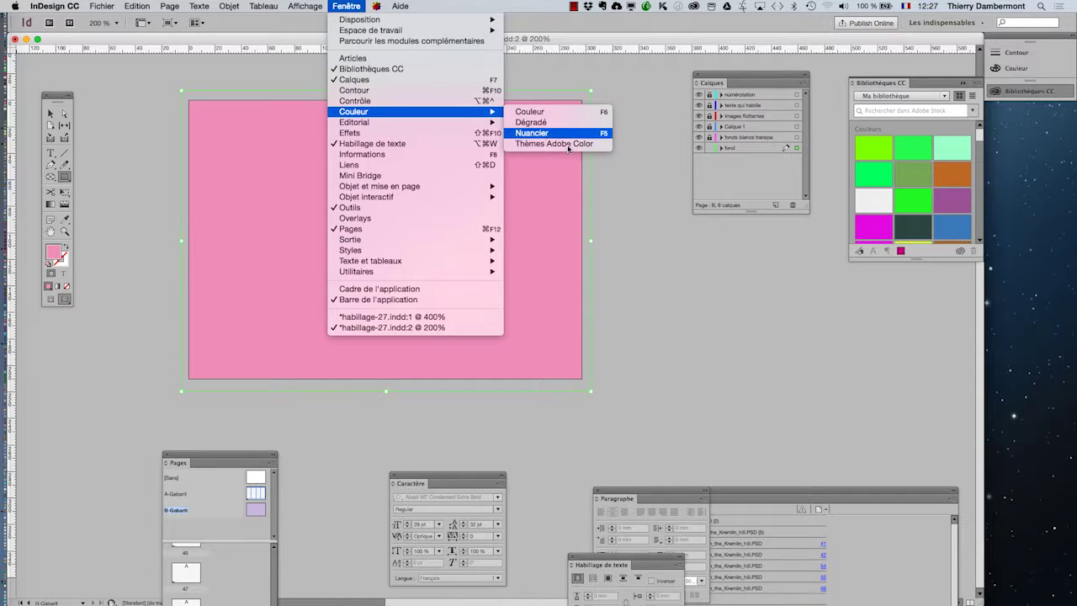
{"action": "left_click", "coordinate": [542, 133]}
{"action": "left_click", "coordinate": [488, 131]}
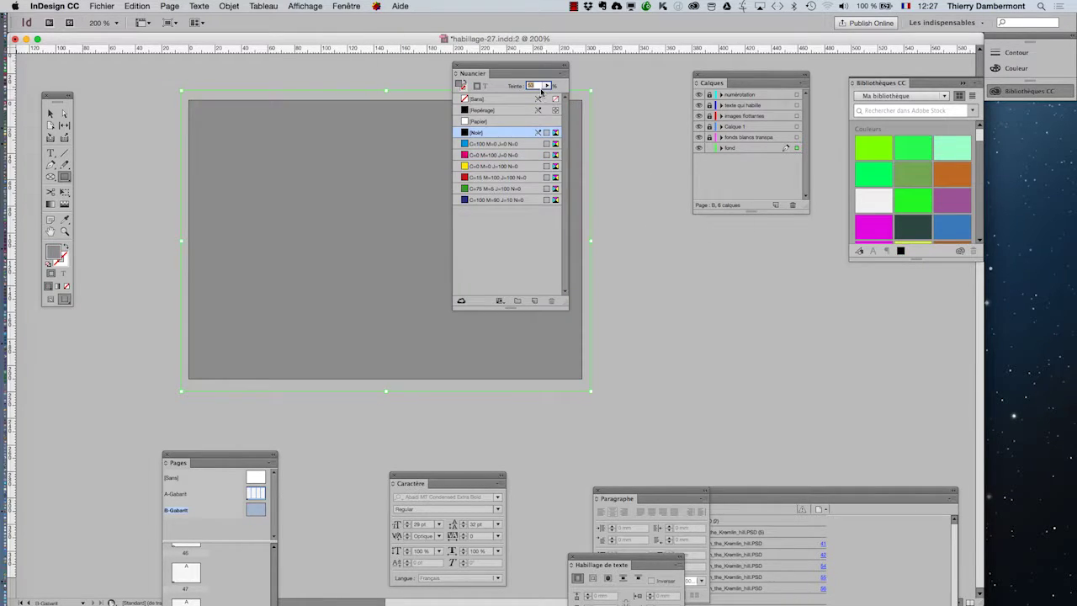
{"action": "type", "text": "5"}
{"action": "key", "text": "Return"}
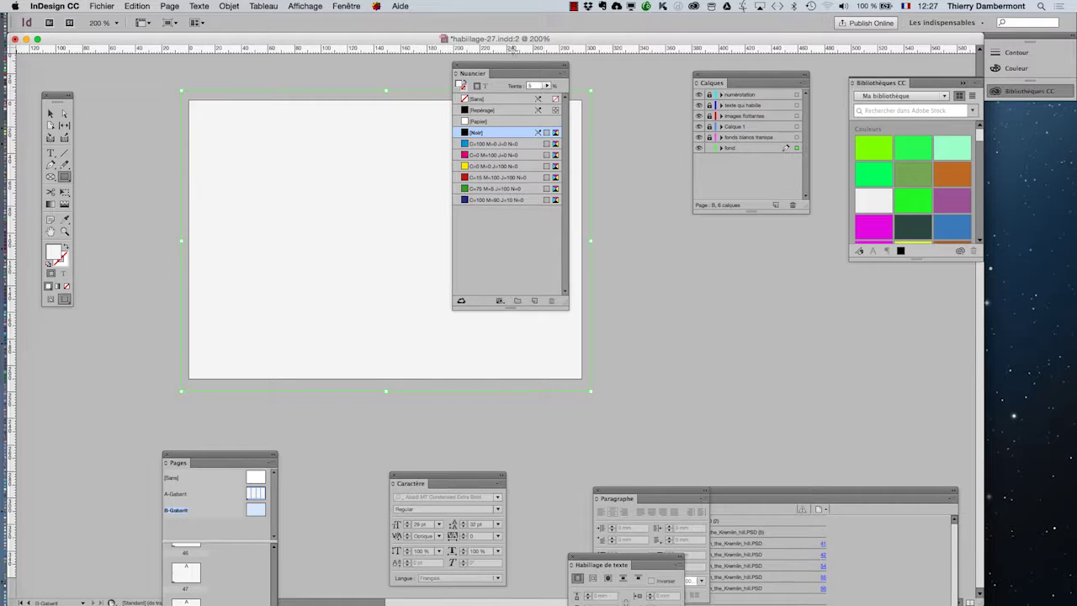
Move the swatches aside, bring the Pages panel into view at a reduced height, and apply the B-Gabarit master to page 56.
{"action": "left_click_drag", "start_coordinate": [484, 73], "coordinate": [614, 99]}
{"action": "left_click_drag", "start_coordinate": [252, 460], "coordinate": [505, 82]}
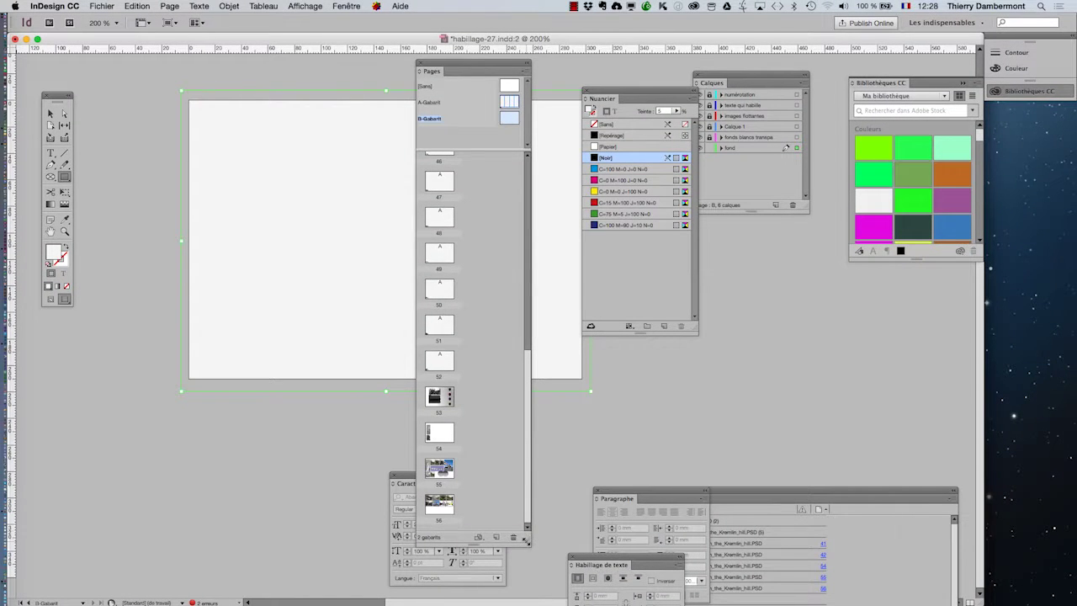
{"action": "left_click_drag", "start_coordinate": [527, 542], "coordinate": [534, 311]}
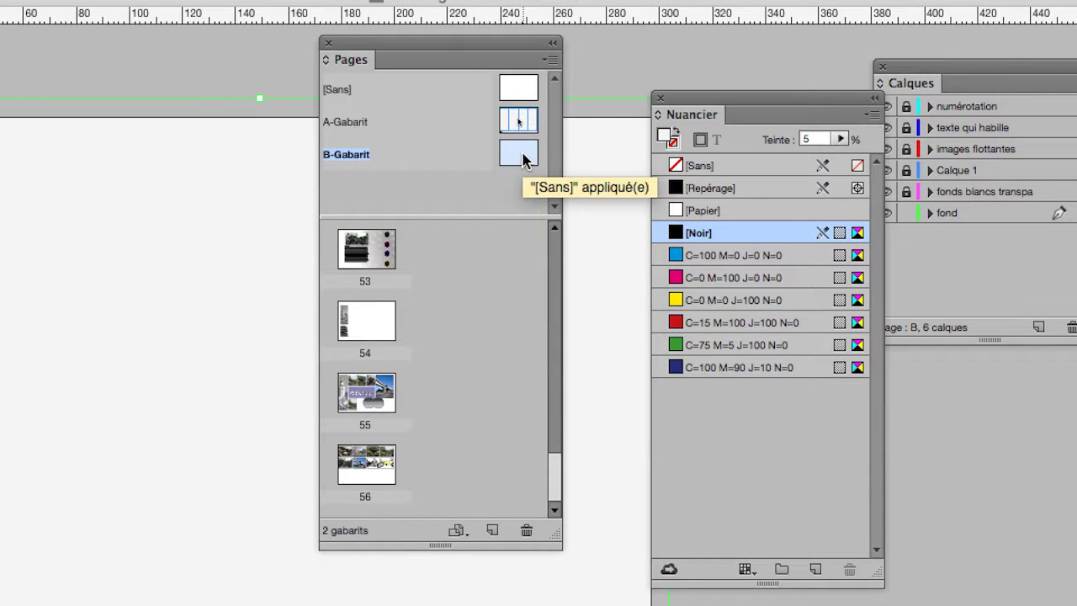
{"action": "left_click_drag", "start_coordinate": [522, 159], "coordinate": [372, 469]}
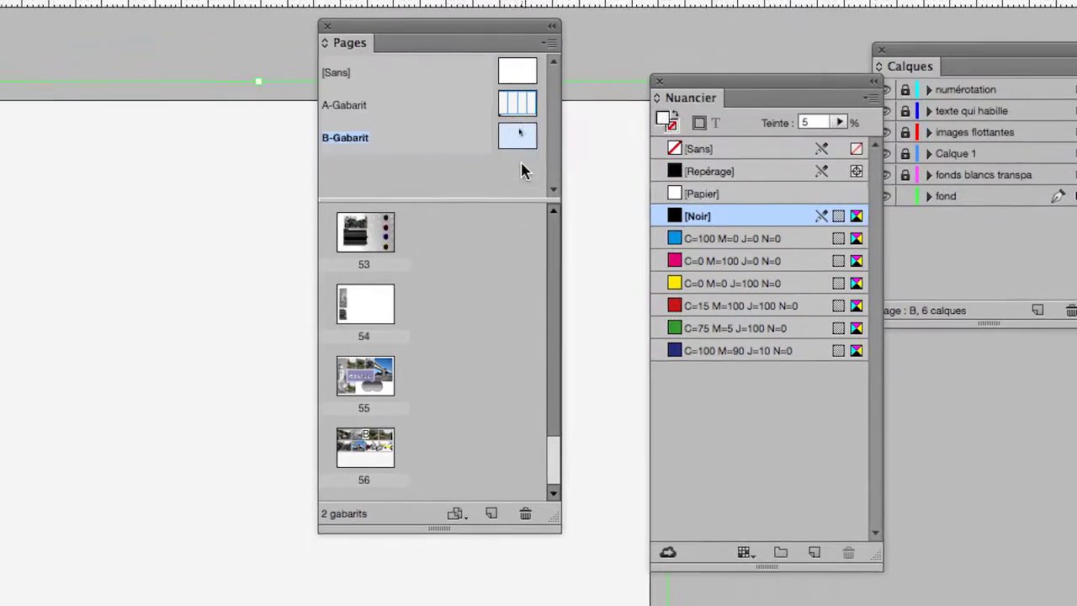
Apply the B-Gabarit master to page 55, display page 56 and hide all panels except the tools.
{"action": "left_click_drag", "start_coordinate": [517, 146], "coordinate": [471, 314]}
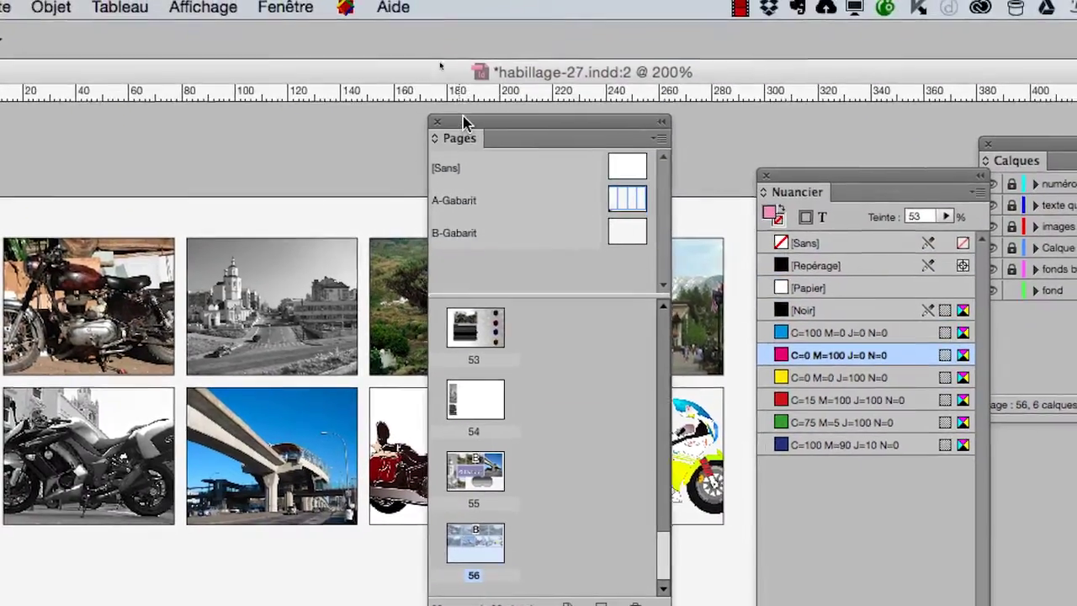
{"action": "left_click_drag", "start_coordinate": [453, 0], "coordinate": [807, 0]}
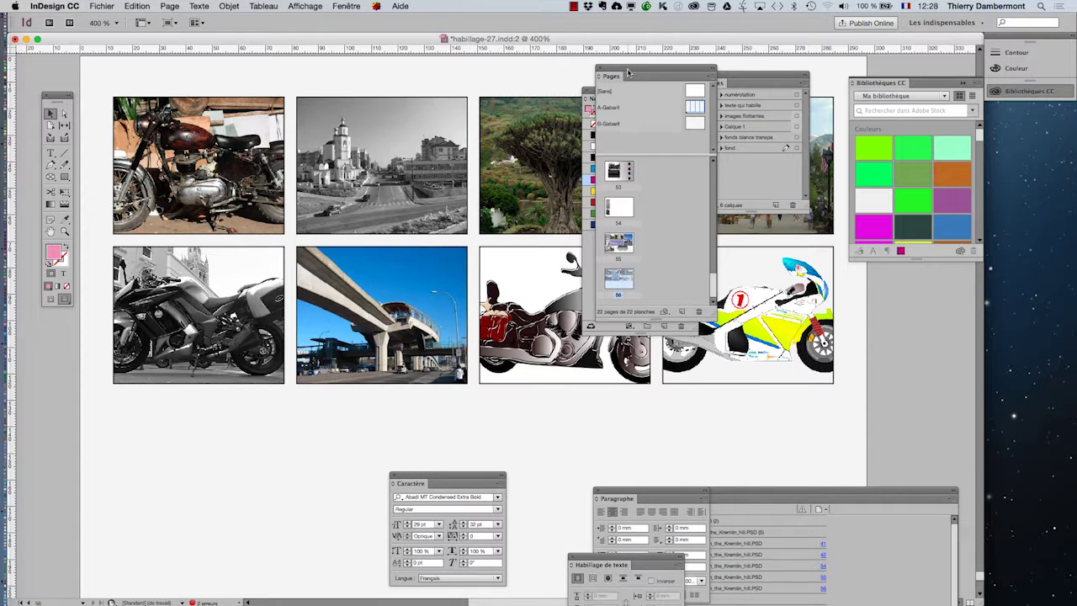
{"action": "key", "text": "shift+Tab"}
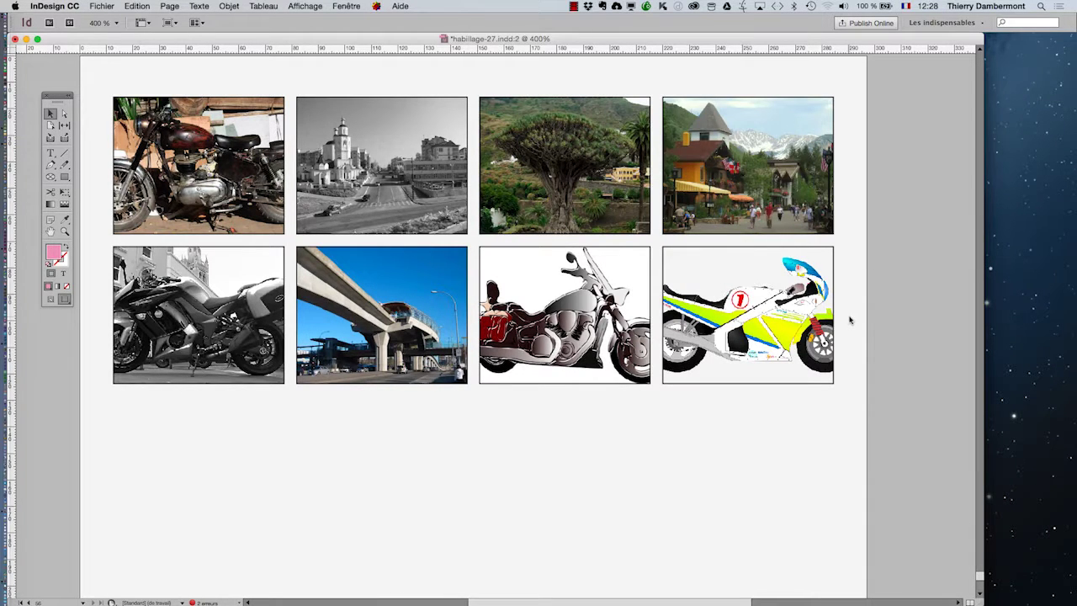
Show the layers beside page 56, unlock all except texte qui habille, and select the white racing motorcycle's image frame.
{"action": "scroll", "coordinate": [875, 319], "scroll_direction": "up", "scroll_amount": 2}
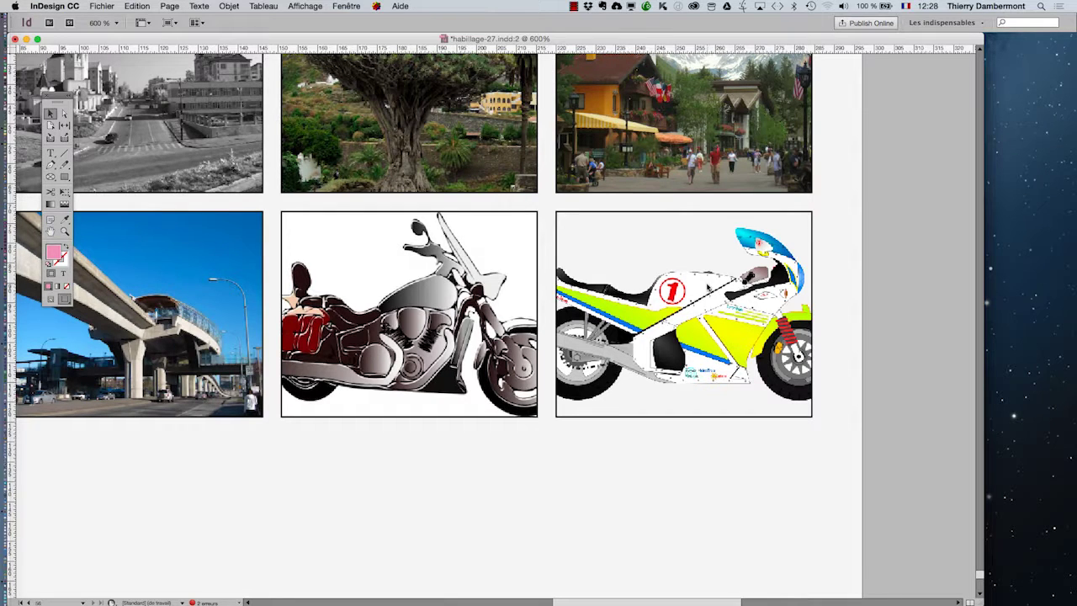
{"action": "left_click", "coordinate": [346, 6]}
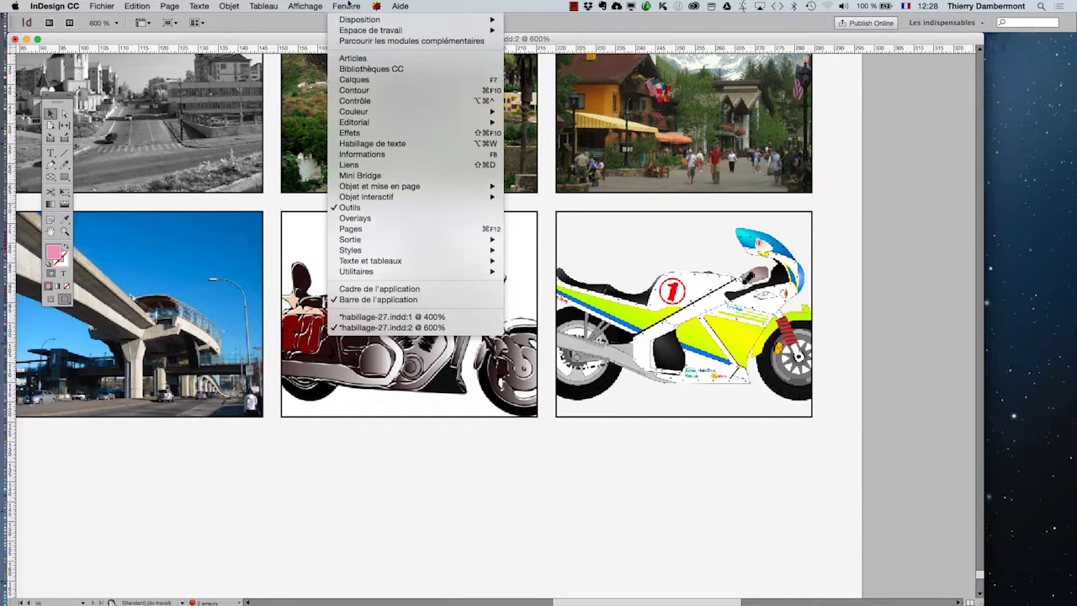
{"action": "left_click", "coordinate": [363, 79]}
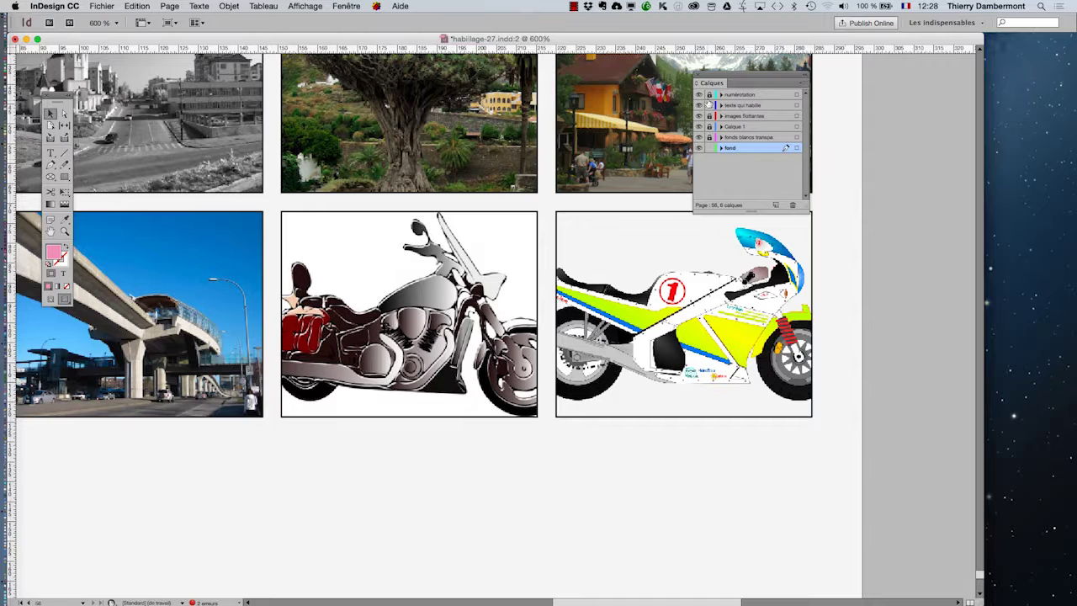
{"action": "left_click_drag", "start_coordinate": [735, 83], "coordinate": [917, 109]}
{"action": "left_click", "coordinate": [685, 315]}
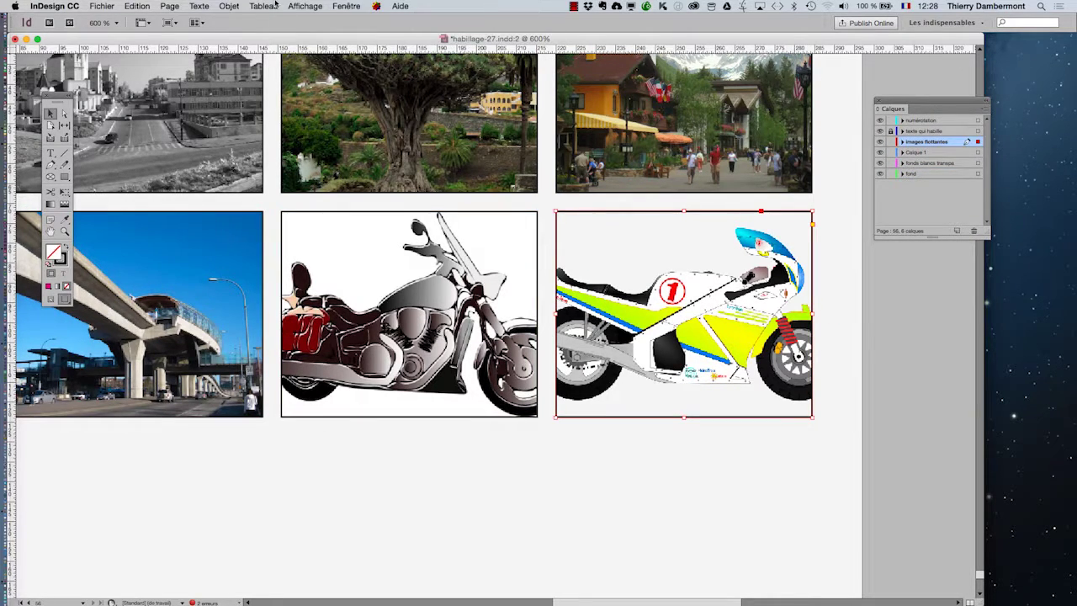
Bring up the swatches and fill the racing motorcycle's image frame with [Papier].
{"action": "left_click", "coordinate": [348, 5]}
{"action": "mouse_move", "coordinate": [374, 114]}
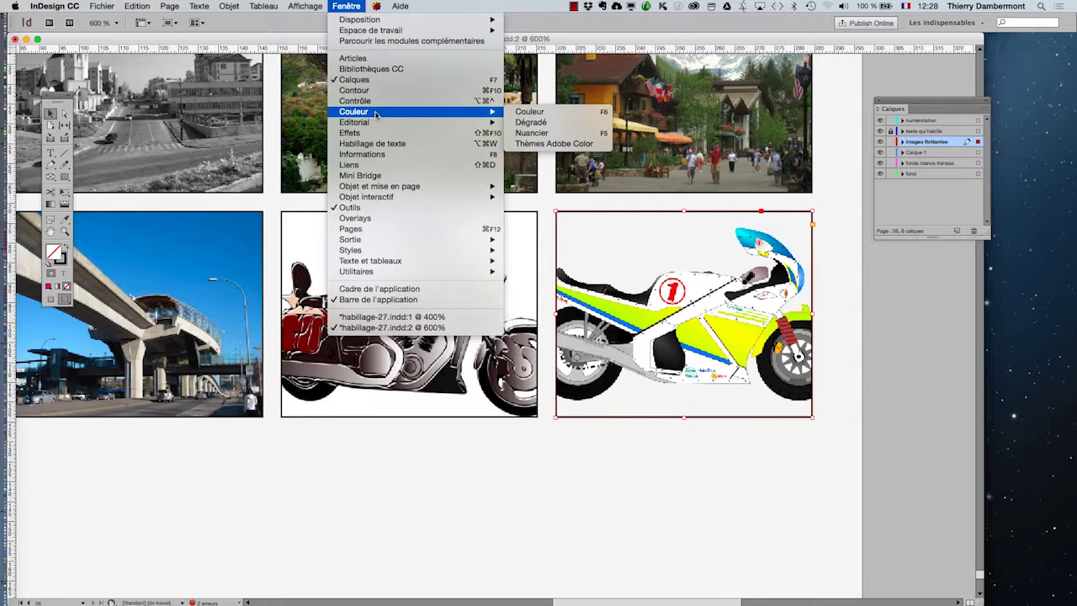
{"action": "left_click", "coordinate": [531, 133]}
{"action": "left_click", "coordinate": [631, 148]}
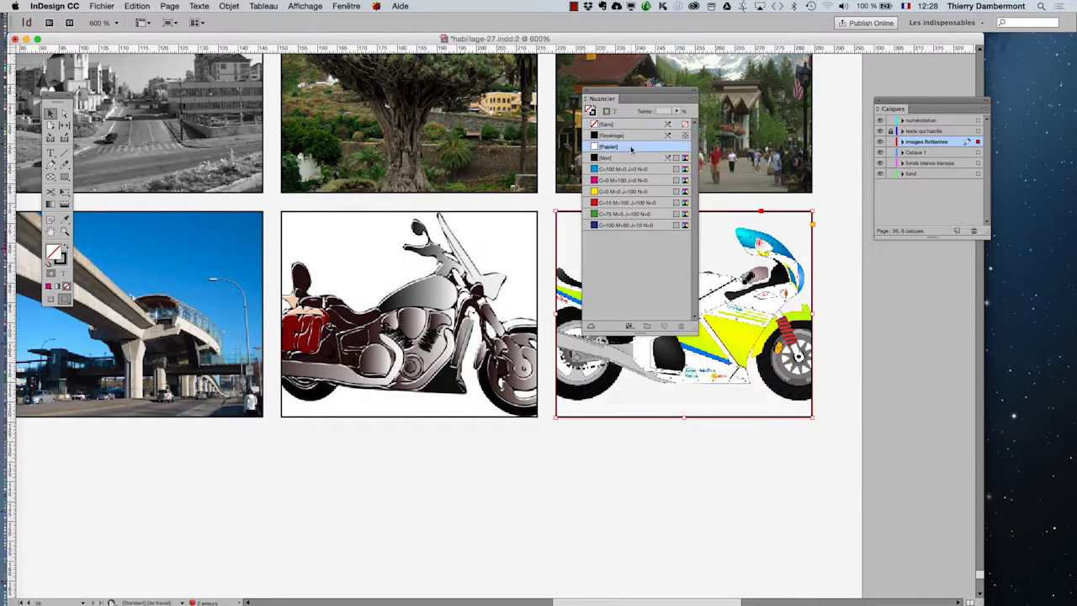
Fill the adjacent motorcycle image frame with the red saddlebag with [Papier], move the swatches off the page and deselect the frame.
{"action": "left_click", "coordinate": [459, 223]}
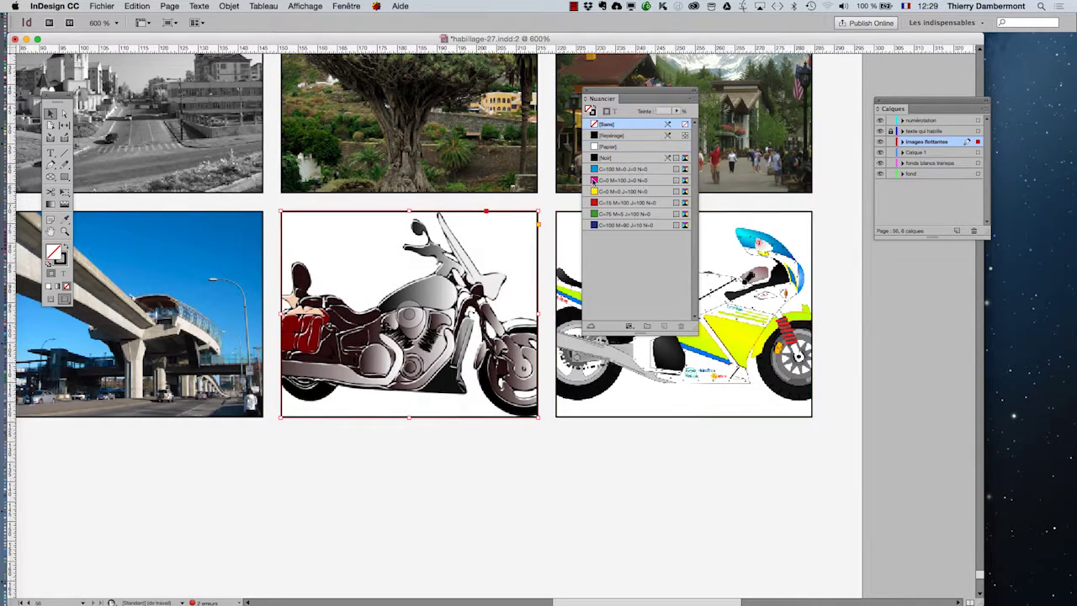
{"action": "left_click", "coordinate": [617, 148]}
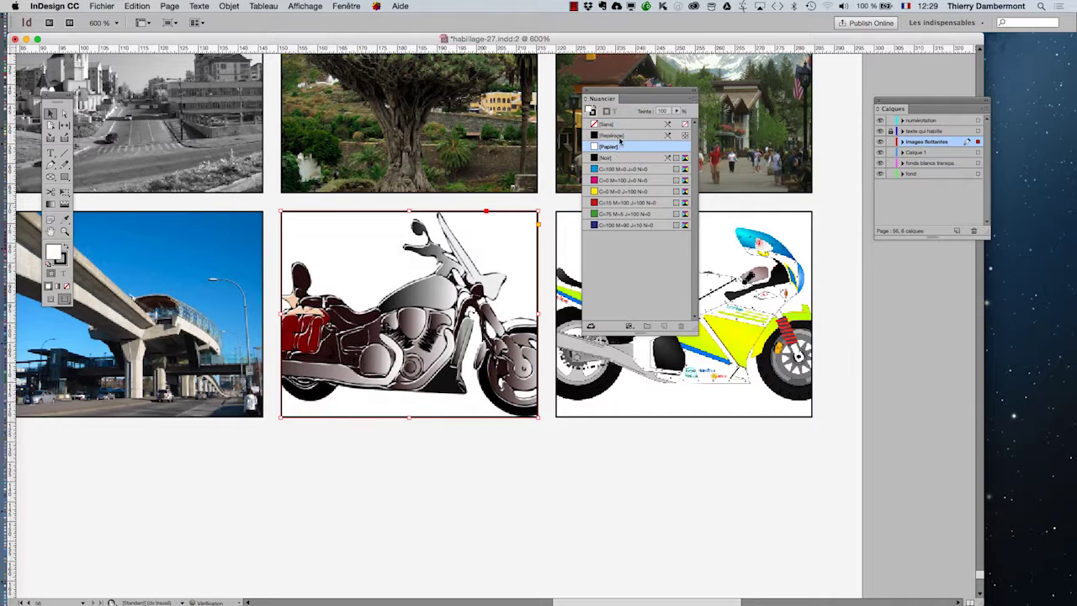
{"action": "left_click_drag", "start_coordinate": [614, 95], "coordinate": [941, 355]}
{"action": "left_click", "coordinate": [874, 308]}
{"action": "left_click", "coordinate": [959, 450]}
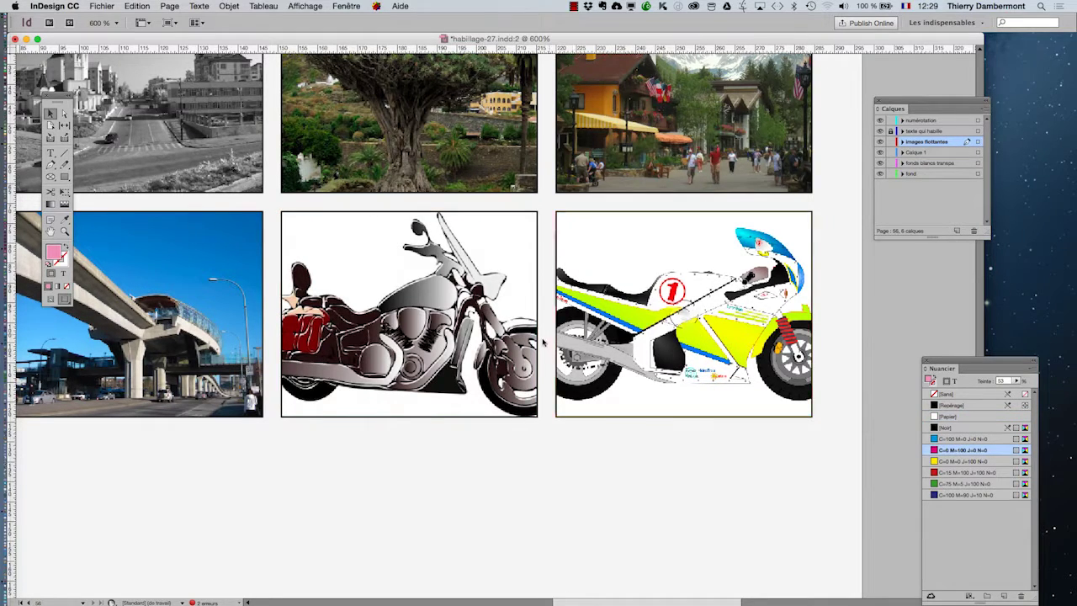
{"action": "scroll", "coordinate": [545, 345], "scroll_direction": "down", "scroll_amount": 3}
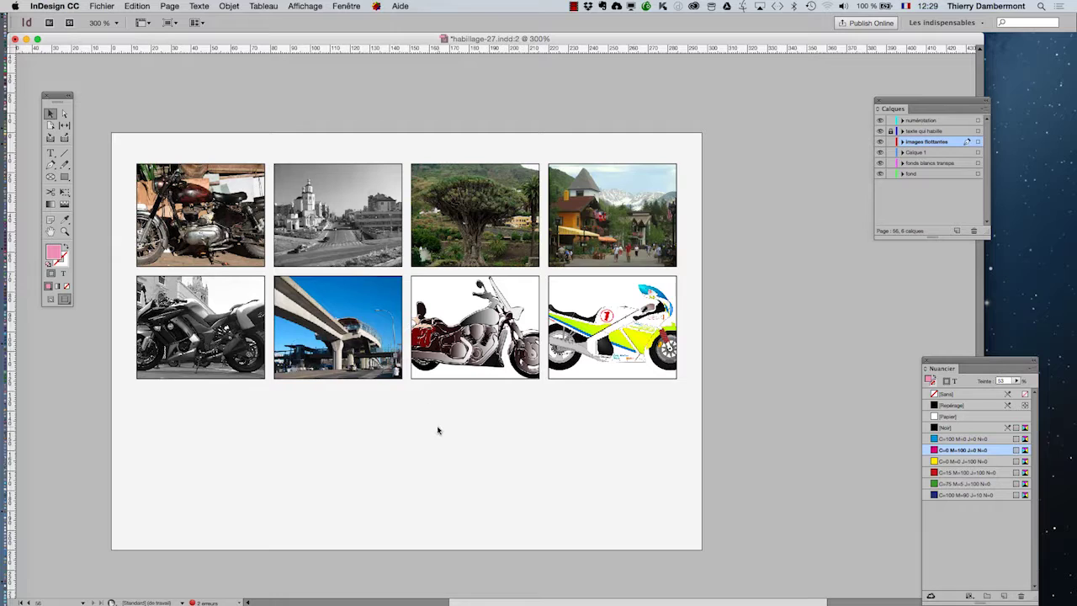